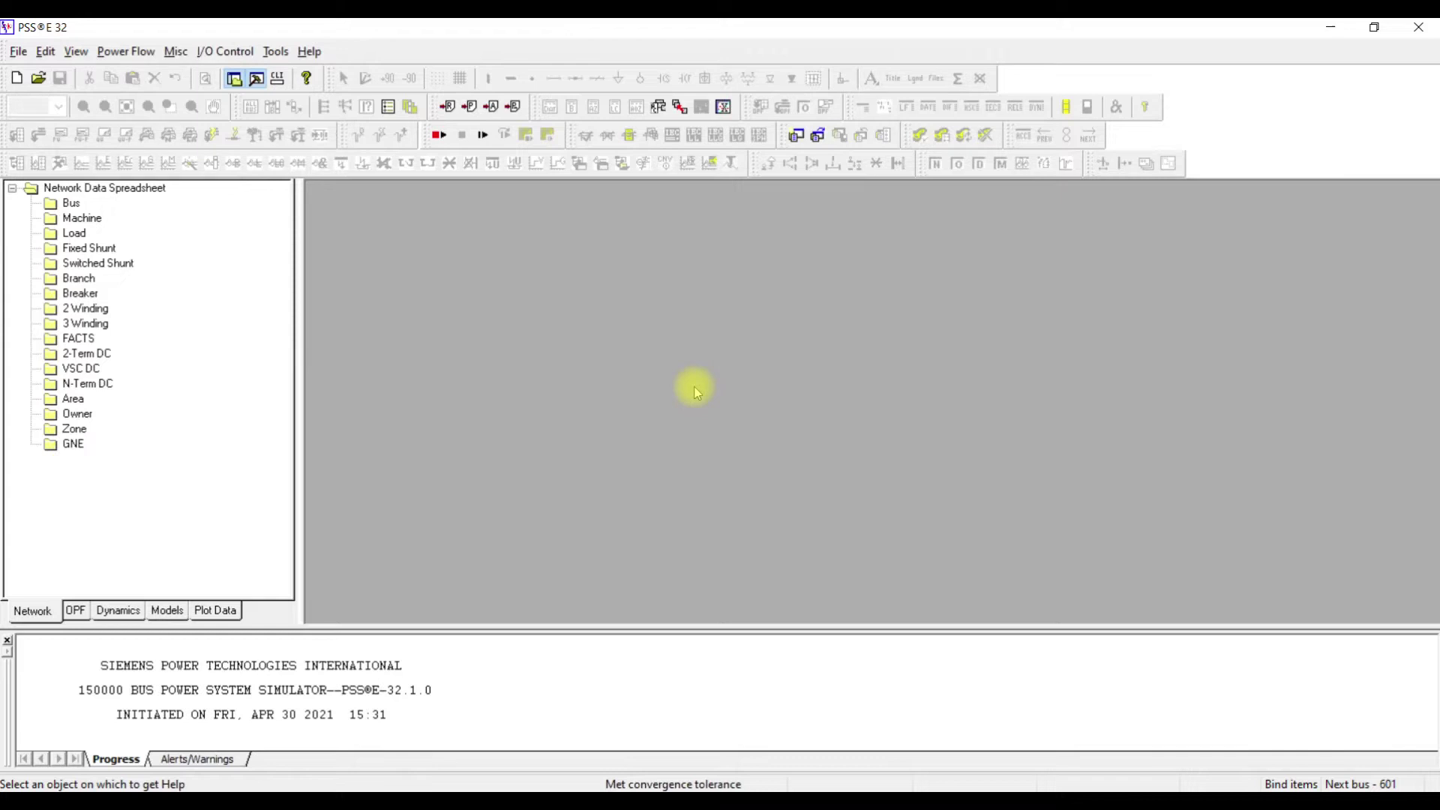
- Load the SMIB_32.sav case from the F:\Upwork\SMIB_Handson folder
click(39, 78)
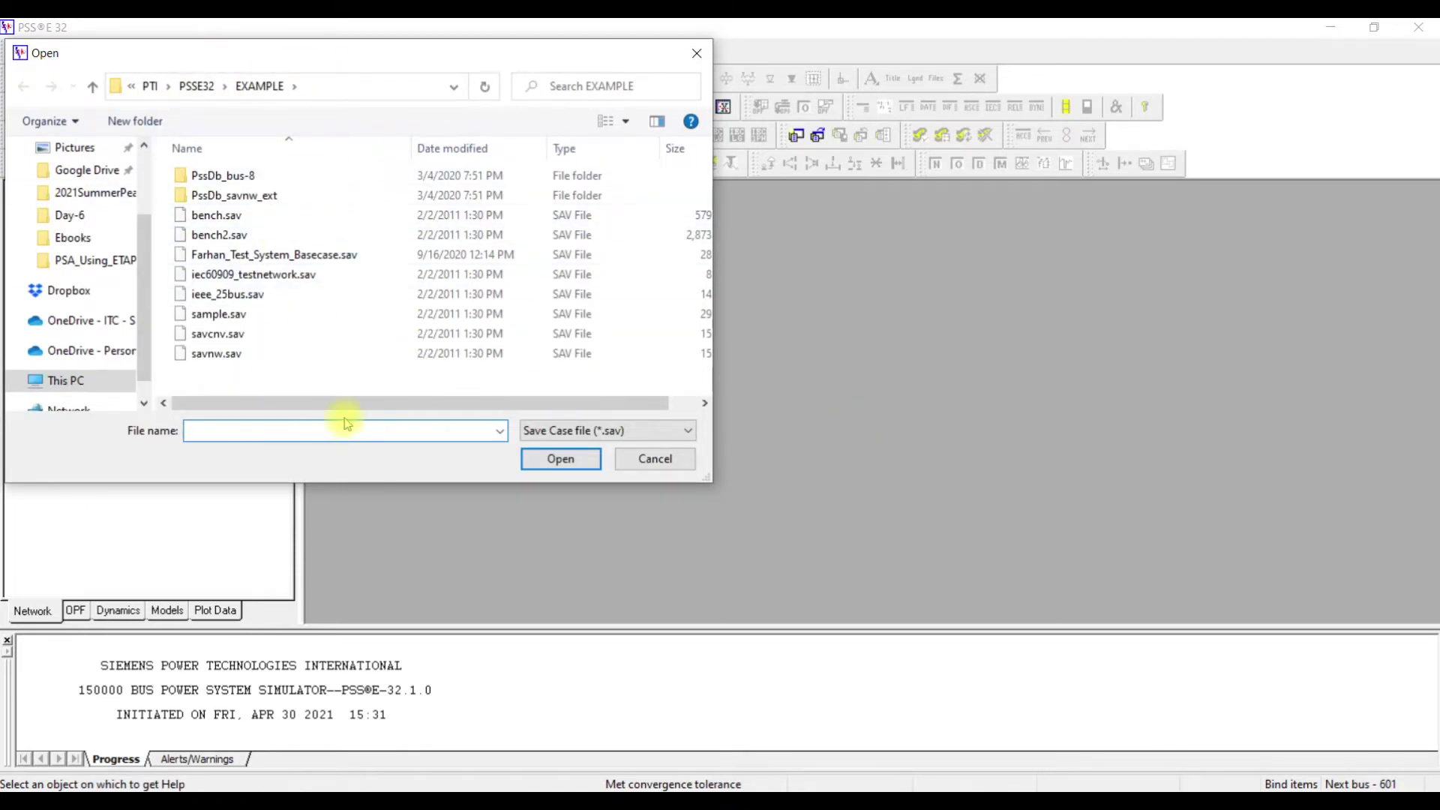
text(F:\Upwork\SMIB_Handson)
key(Return)
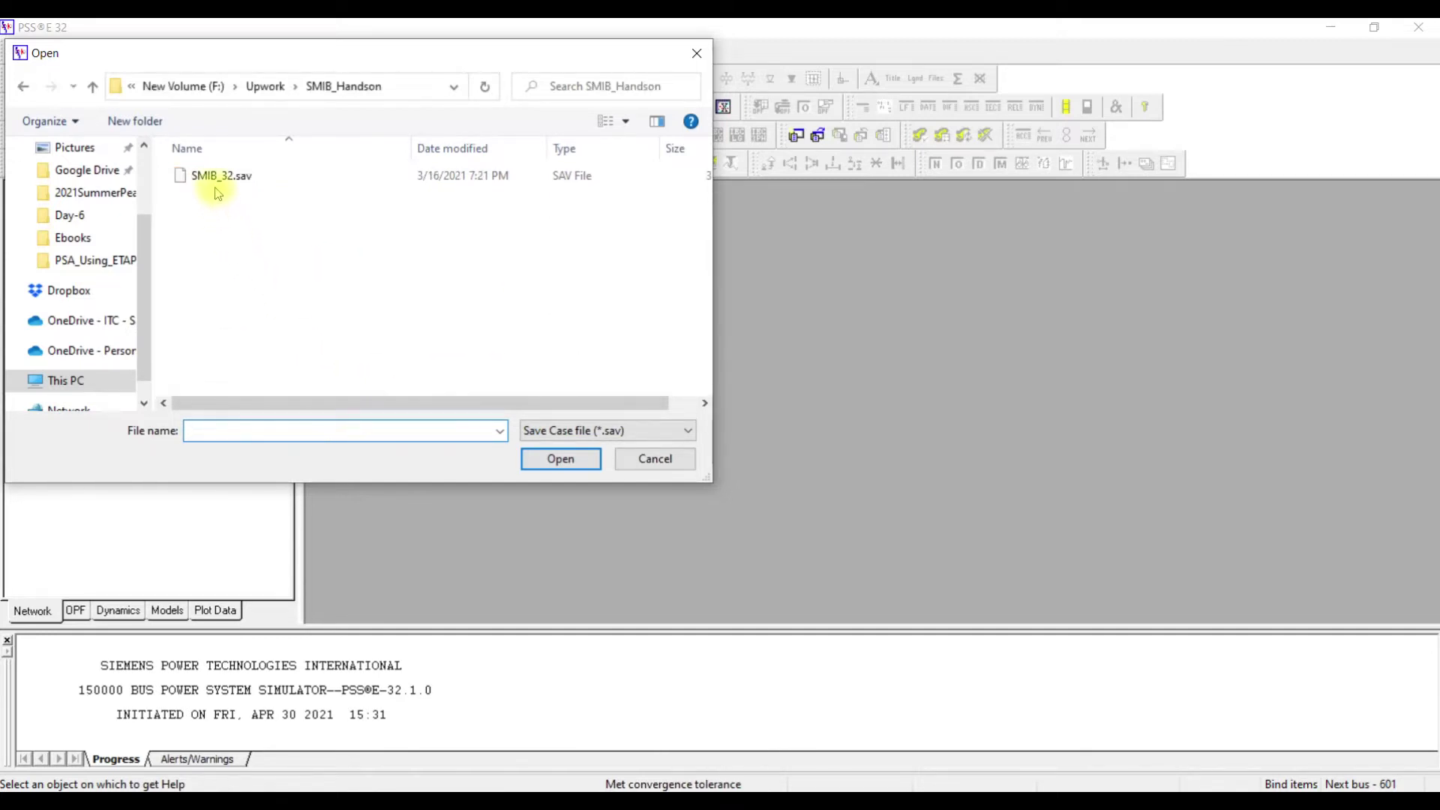
double_click(215, 187)
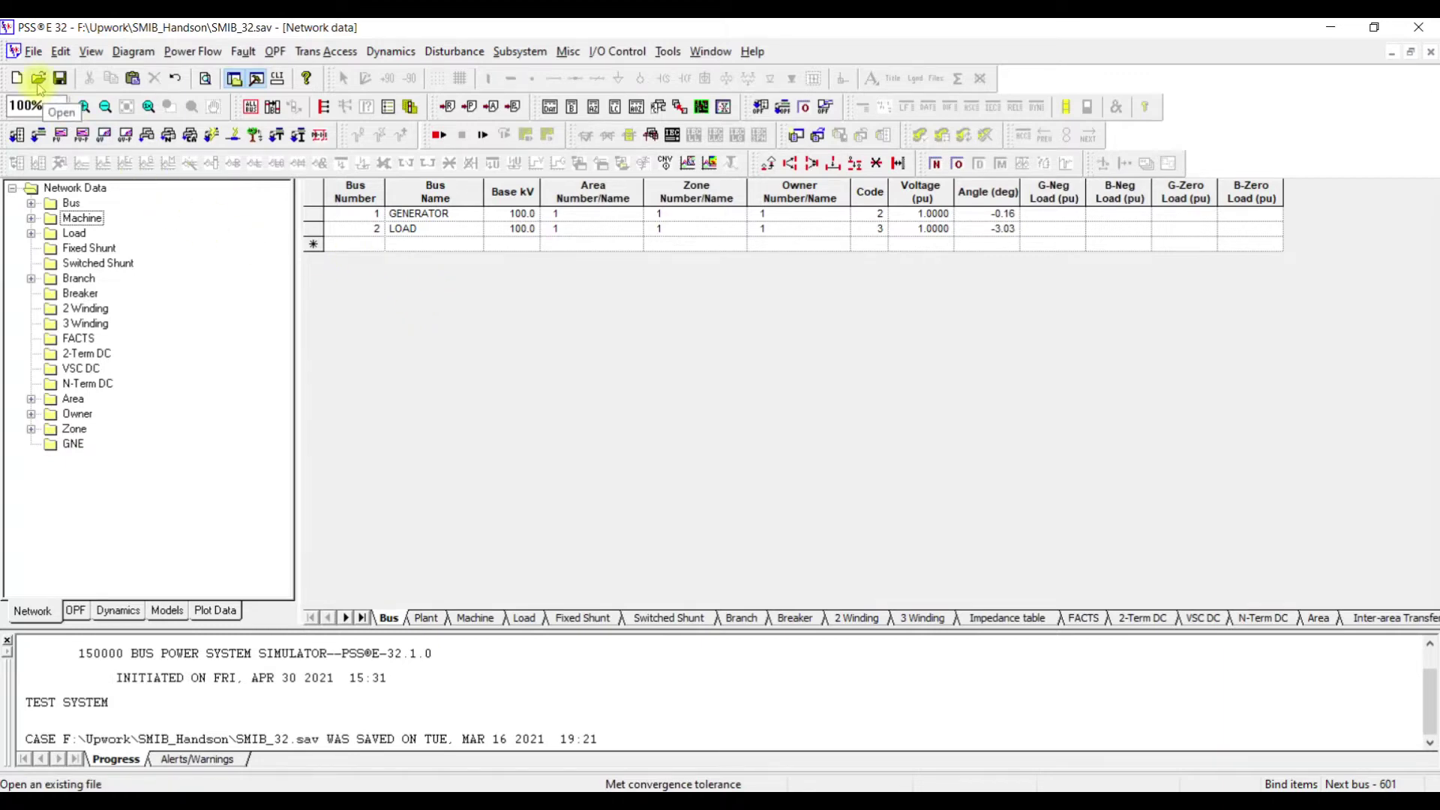
click(39, 79)
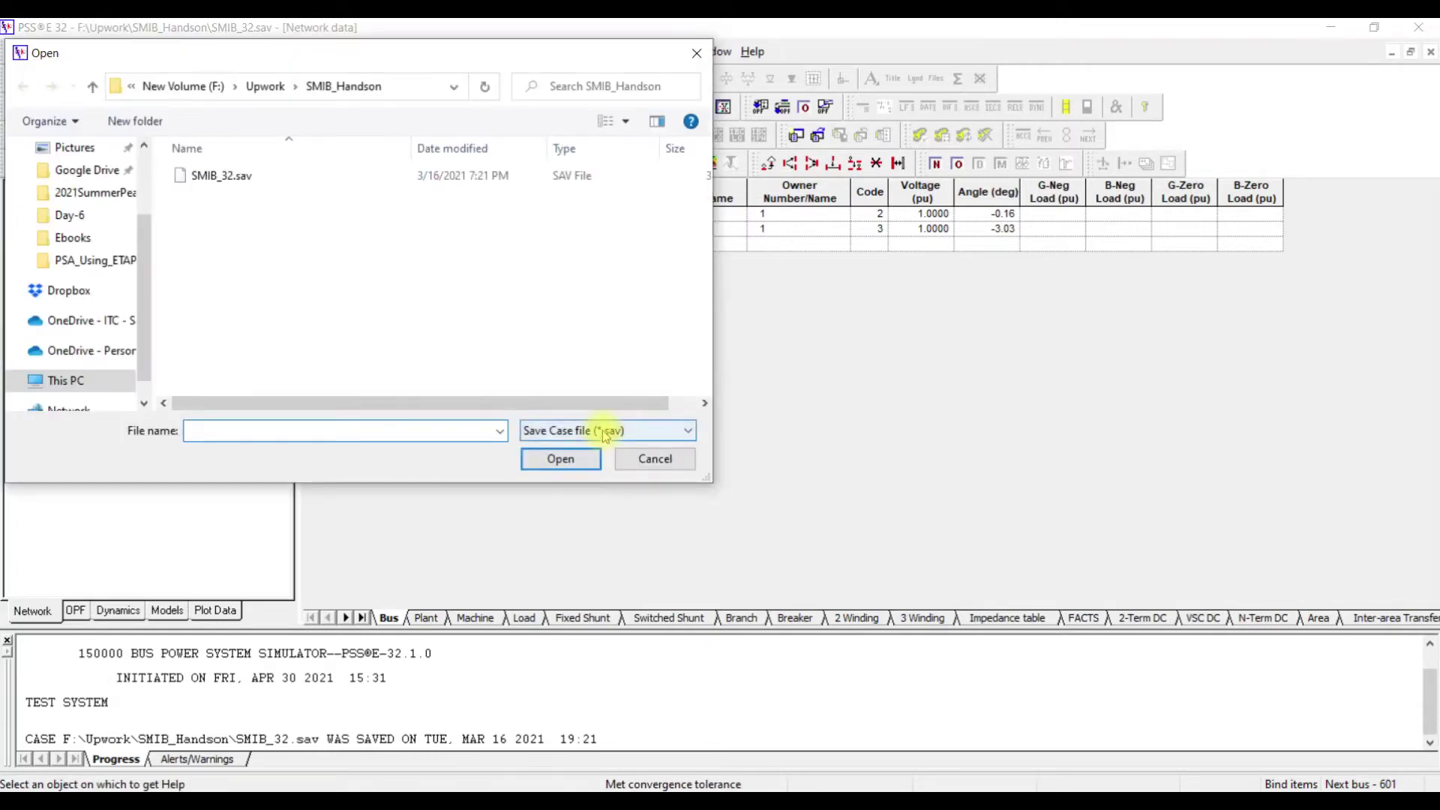
- Open the SMIB_32.sld one-line diagram and view the LOAD bus data record
click(604, 432)
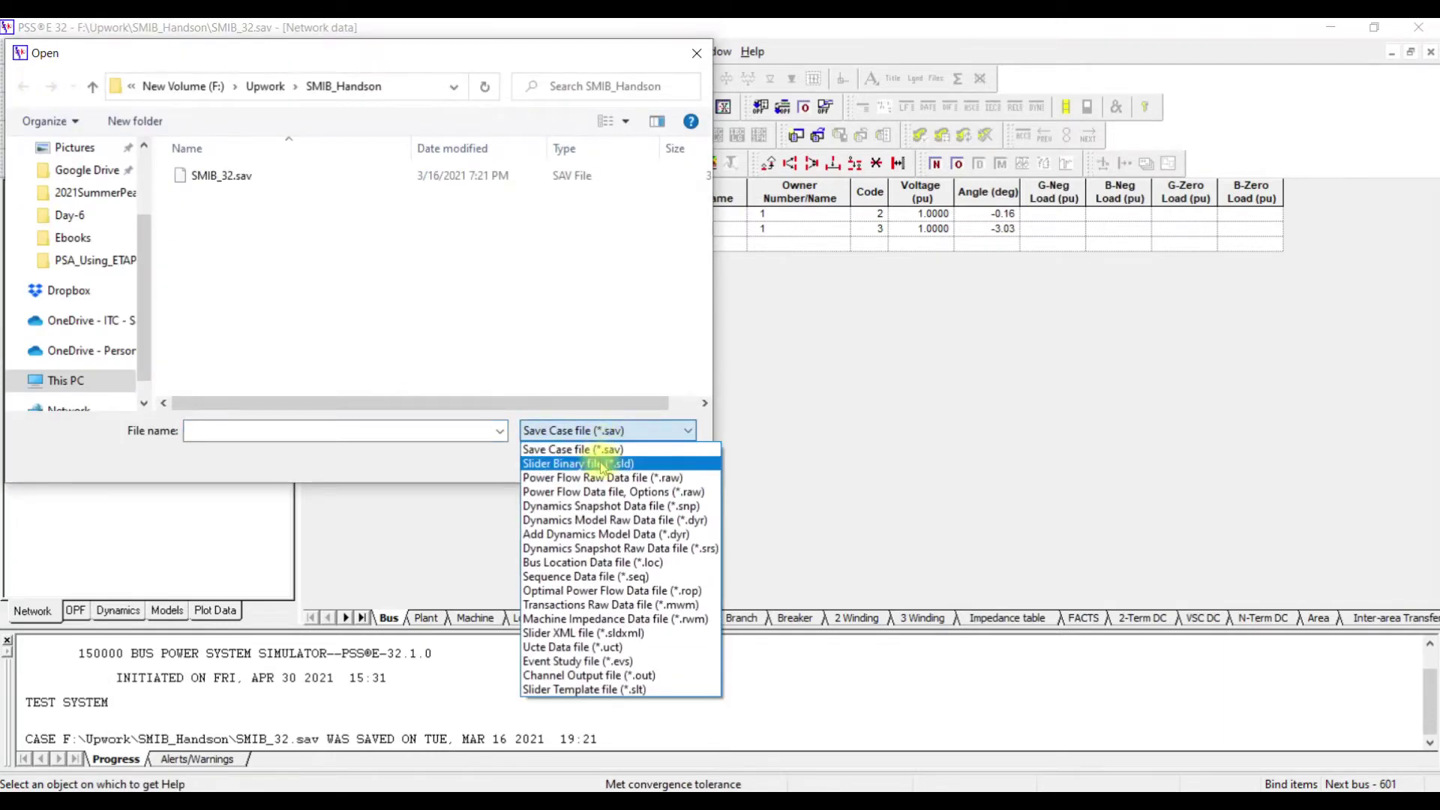
click(602, 465)
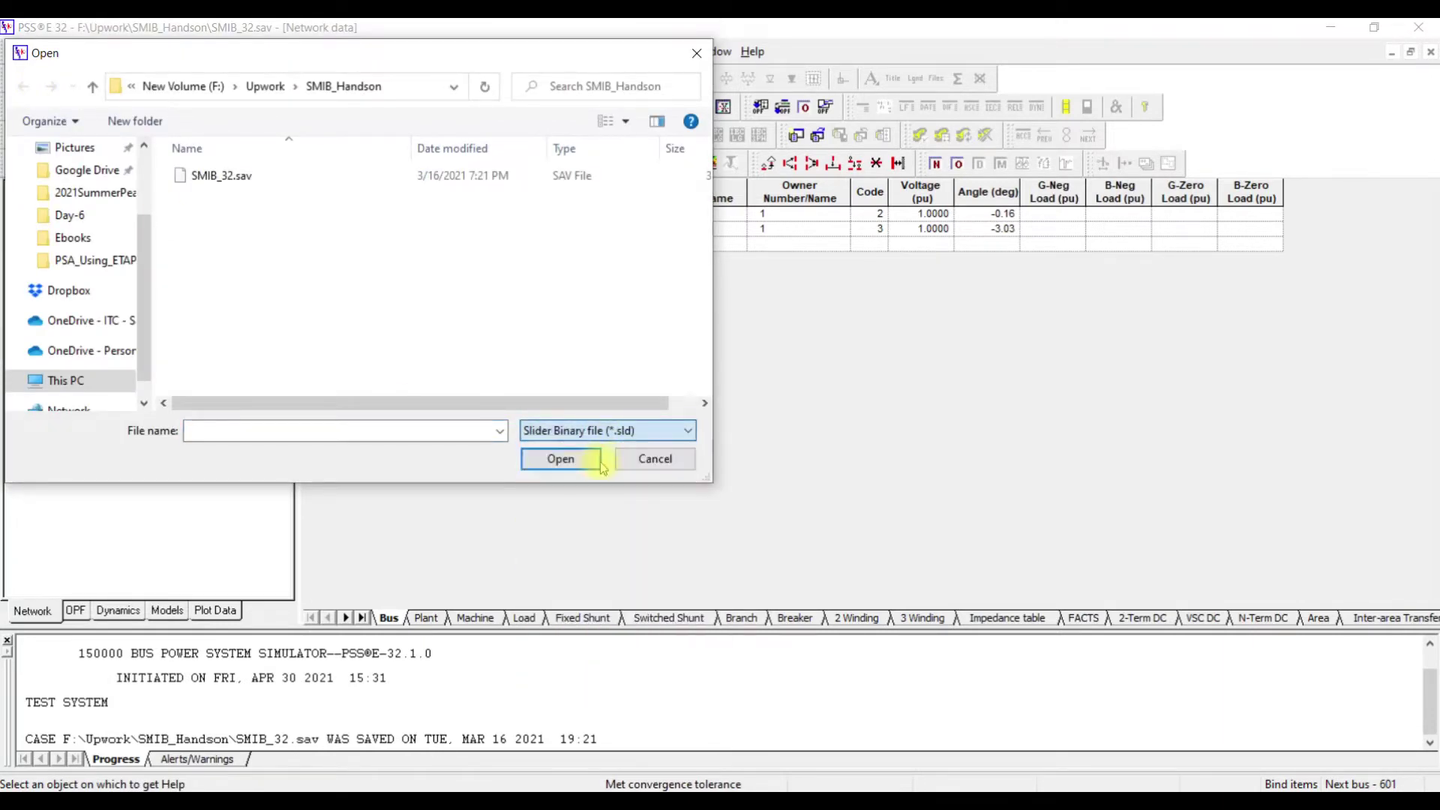
double_click(231, 179)
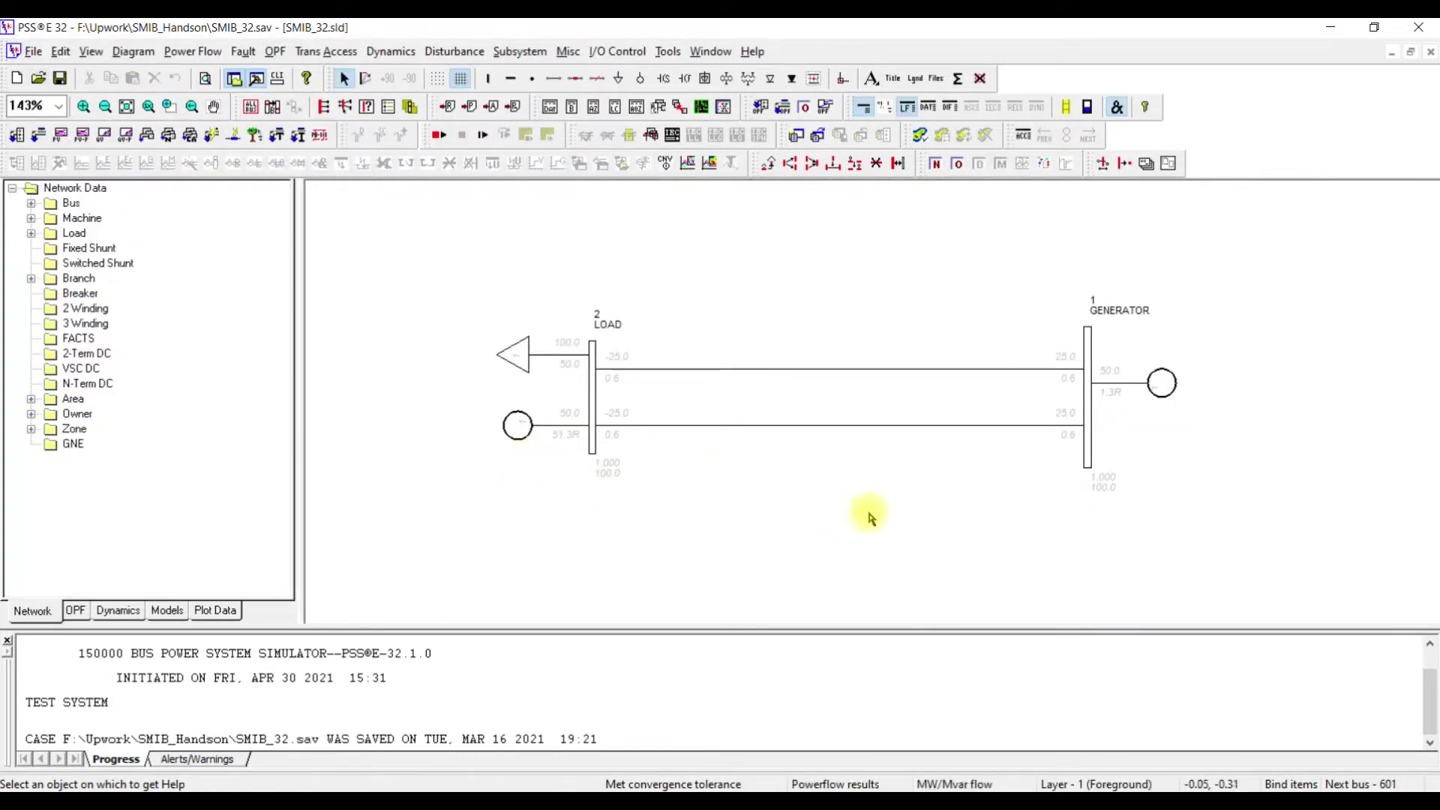
double_click(592, 408)
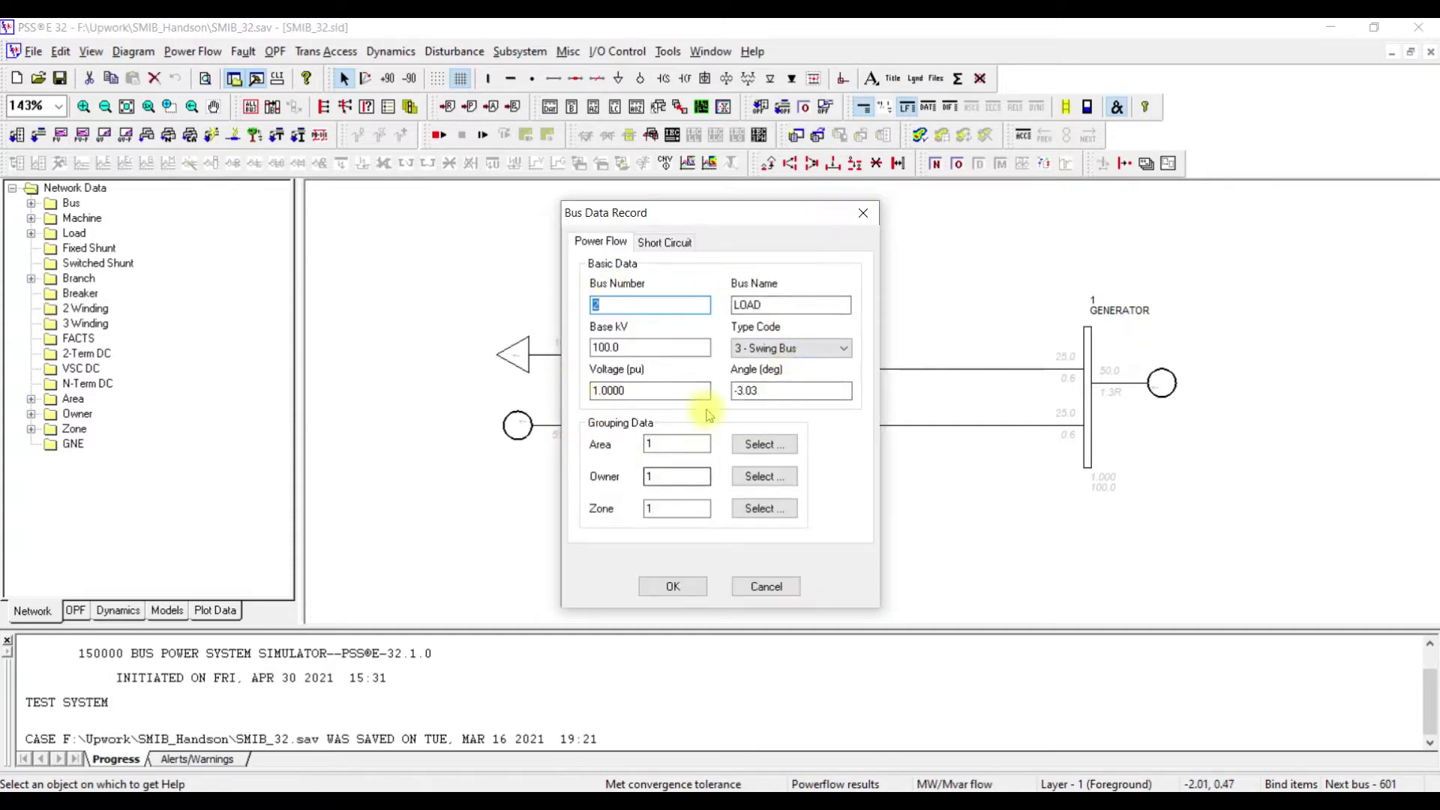
click(863, 213)
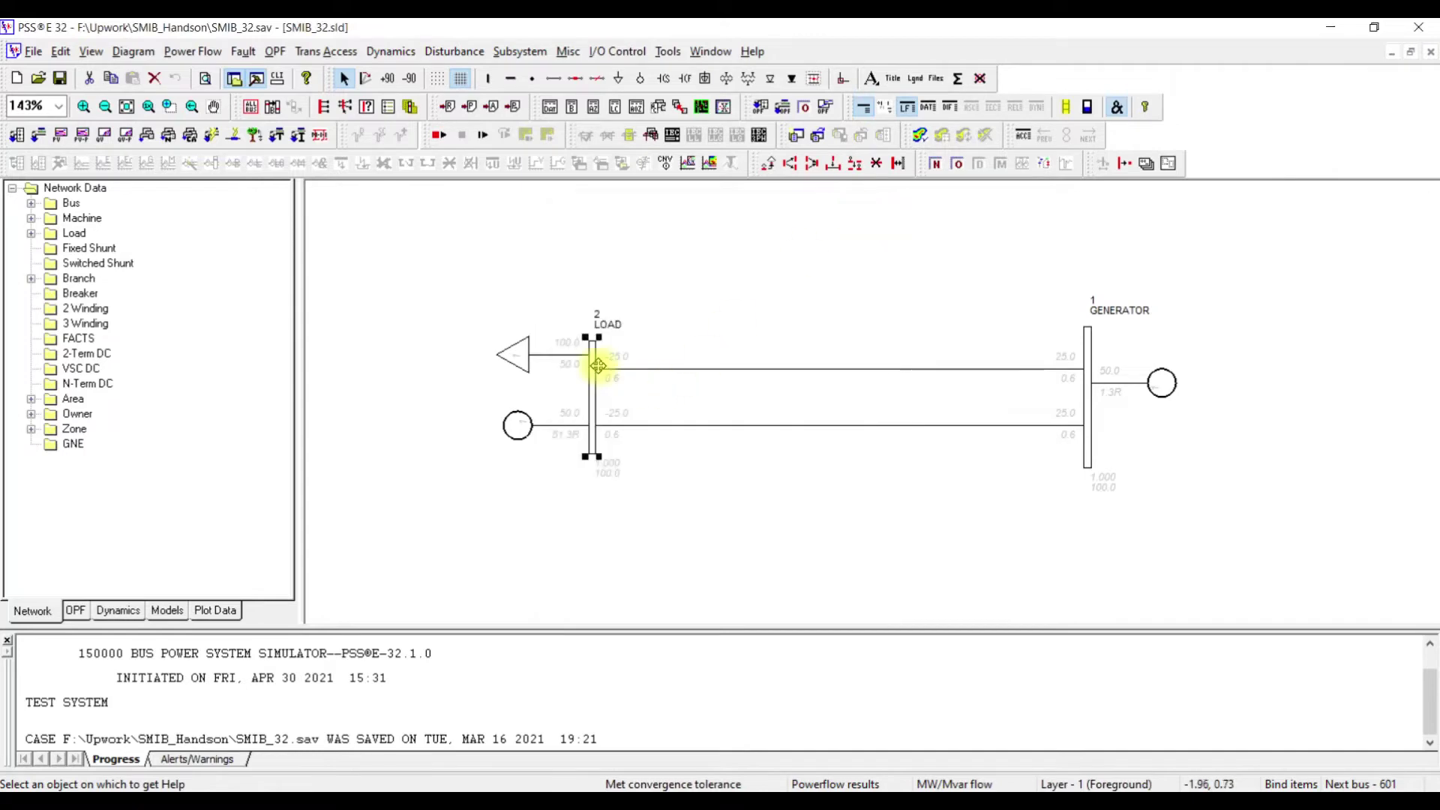
double_click(513, 430)
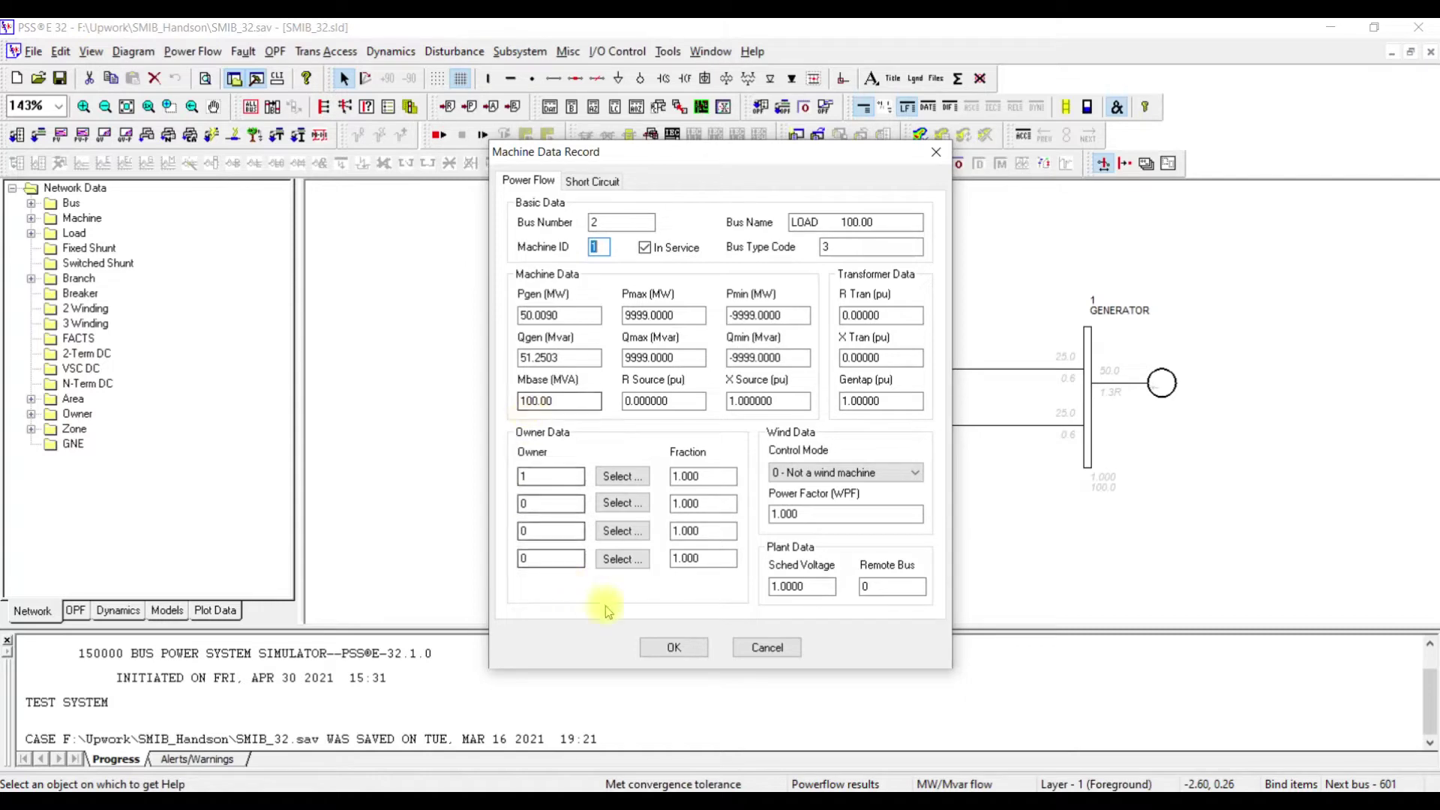
click(669, 646)
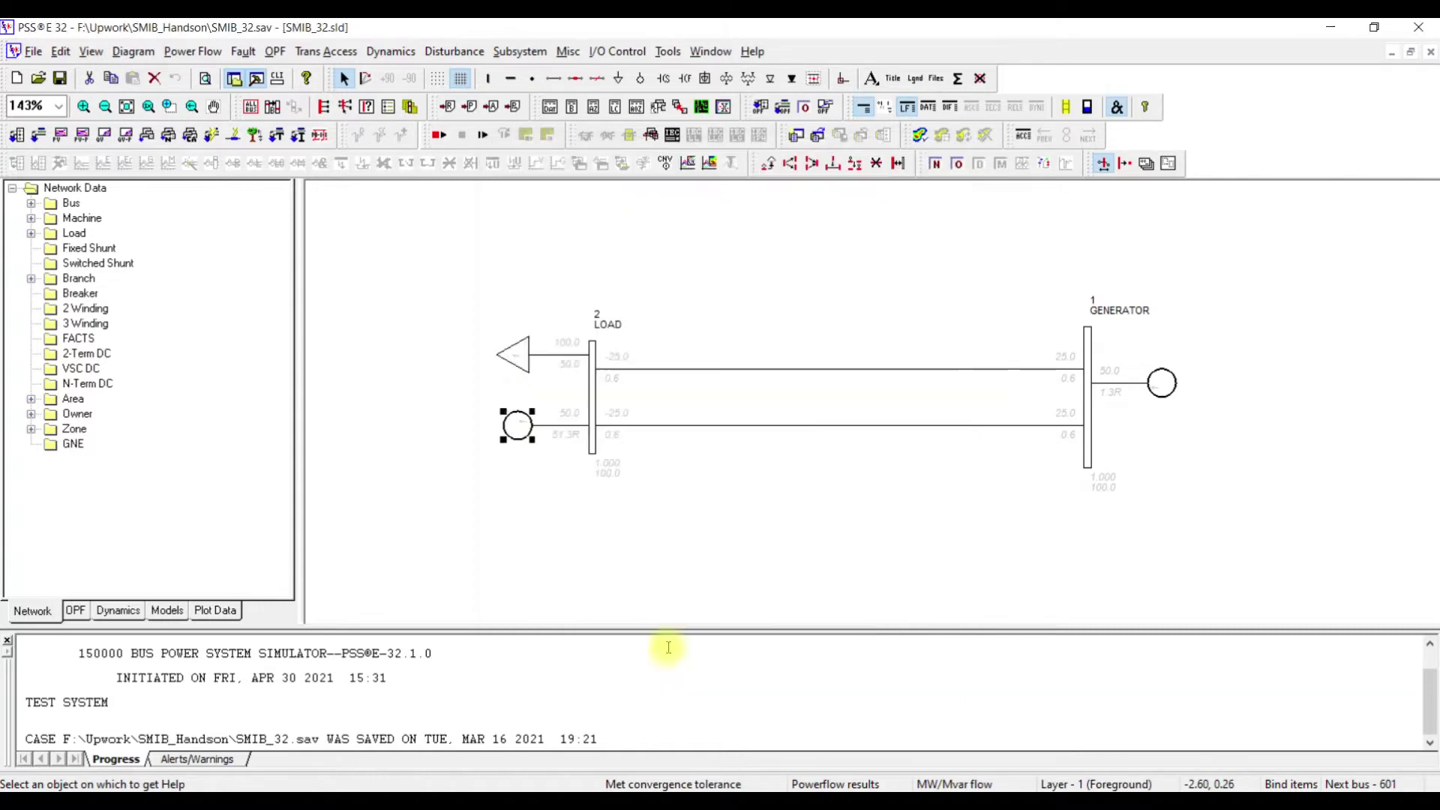
double_click(514, 354)
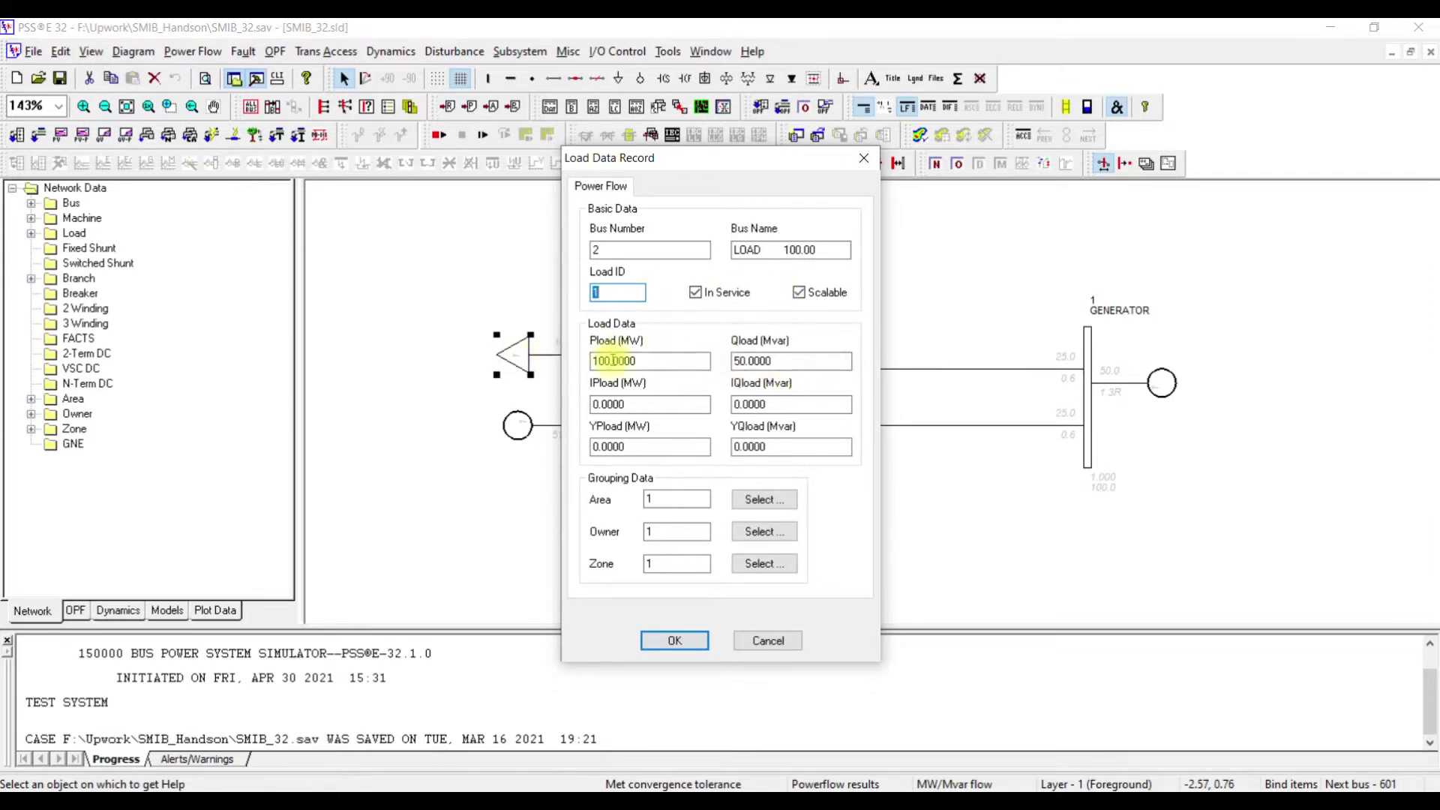
click(674, 641)
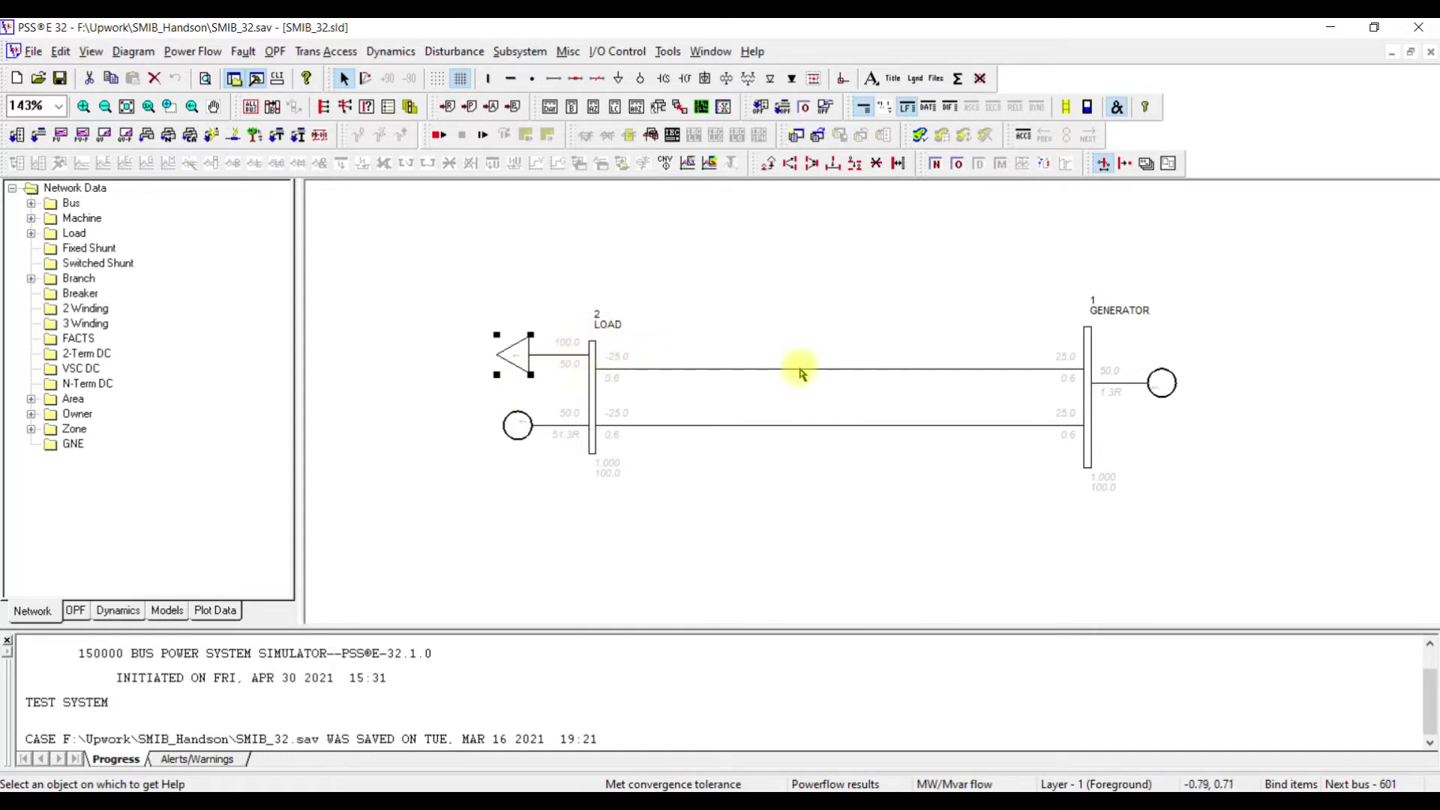
double_click(1092, 387)
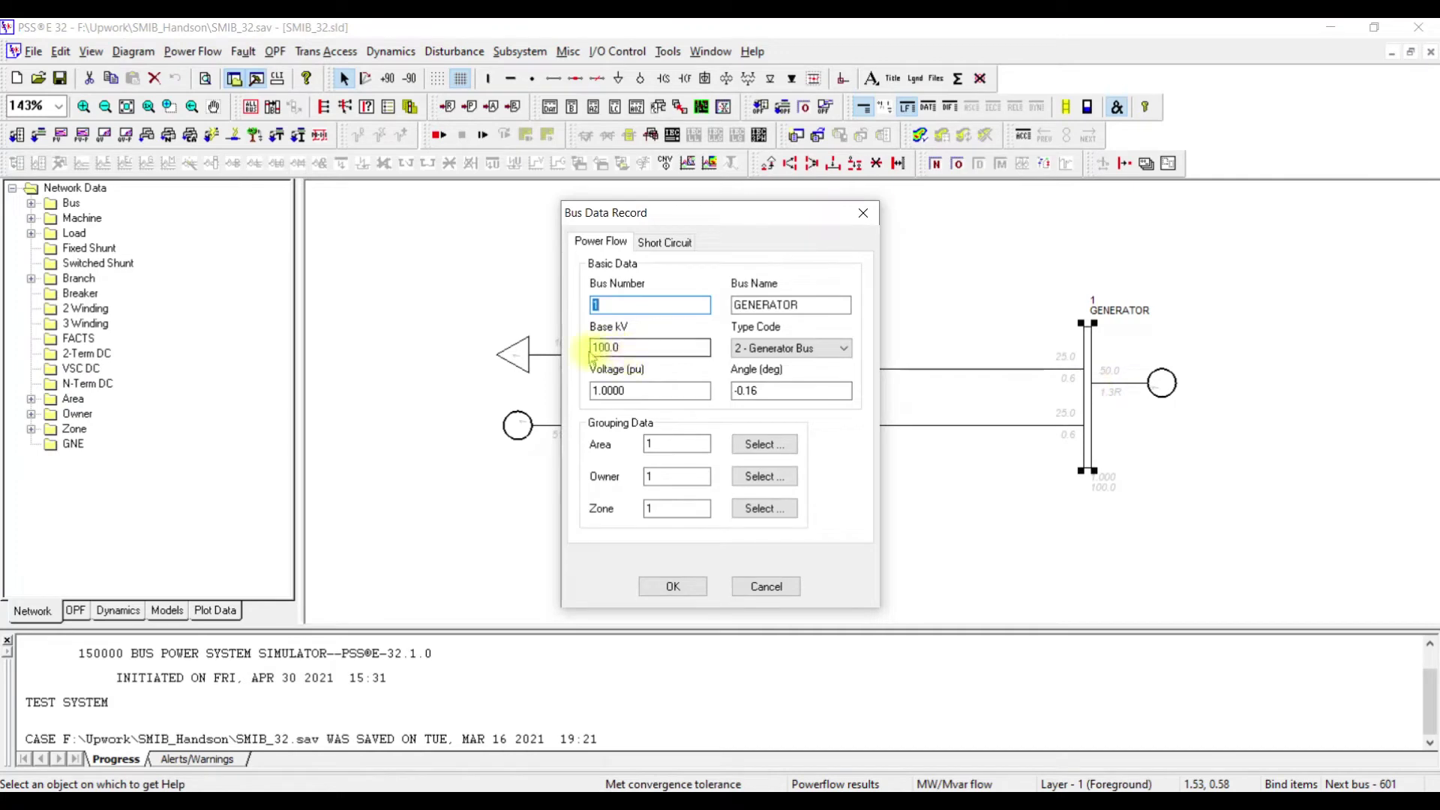
click(863, 212)
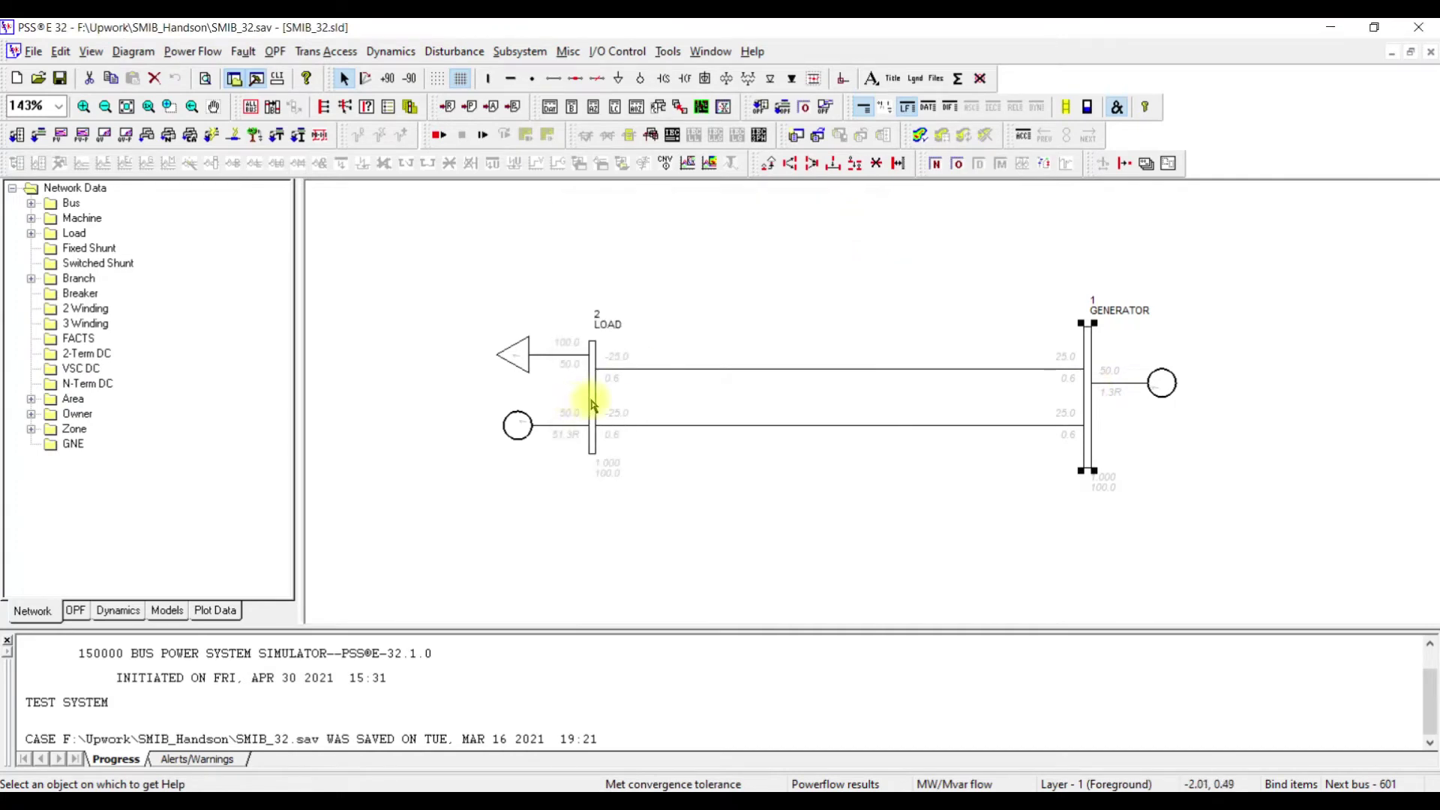
double_click(591, 404)
click(863, 213)
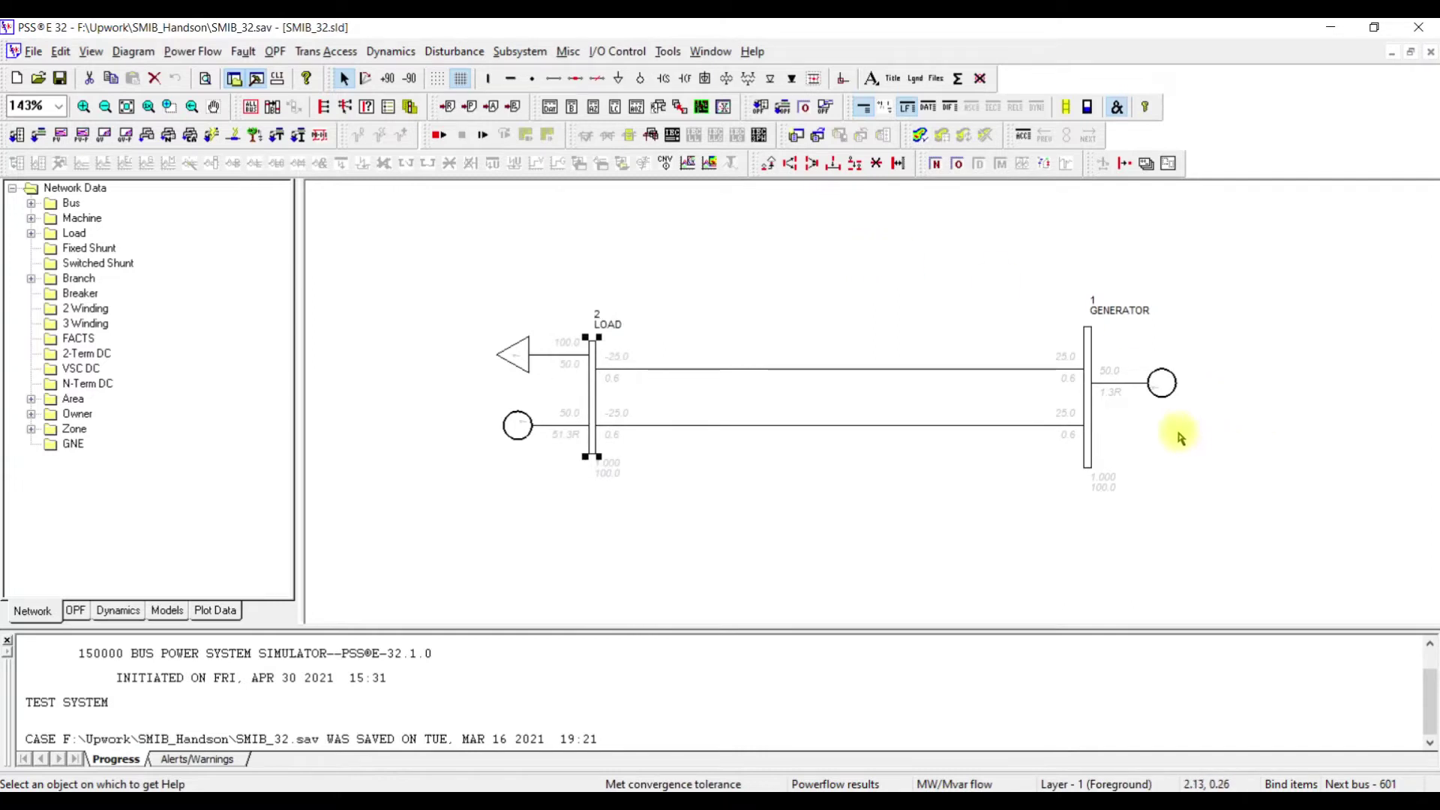
double_click(1163, 383)
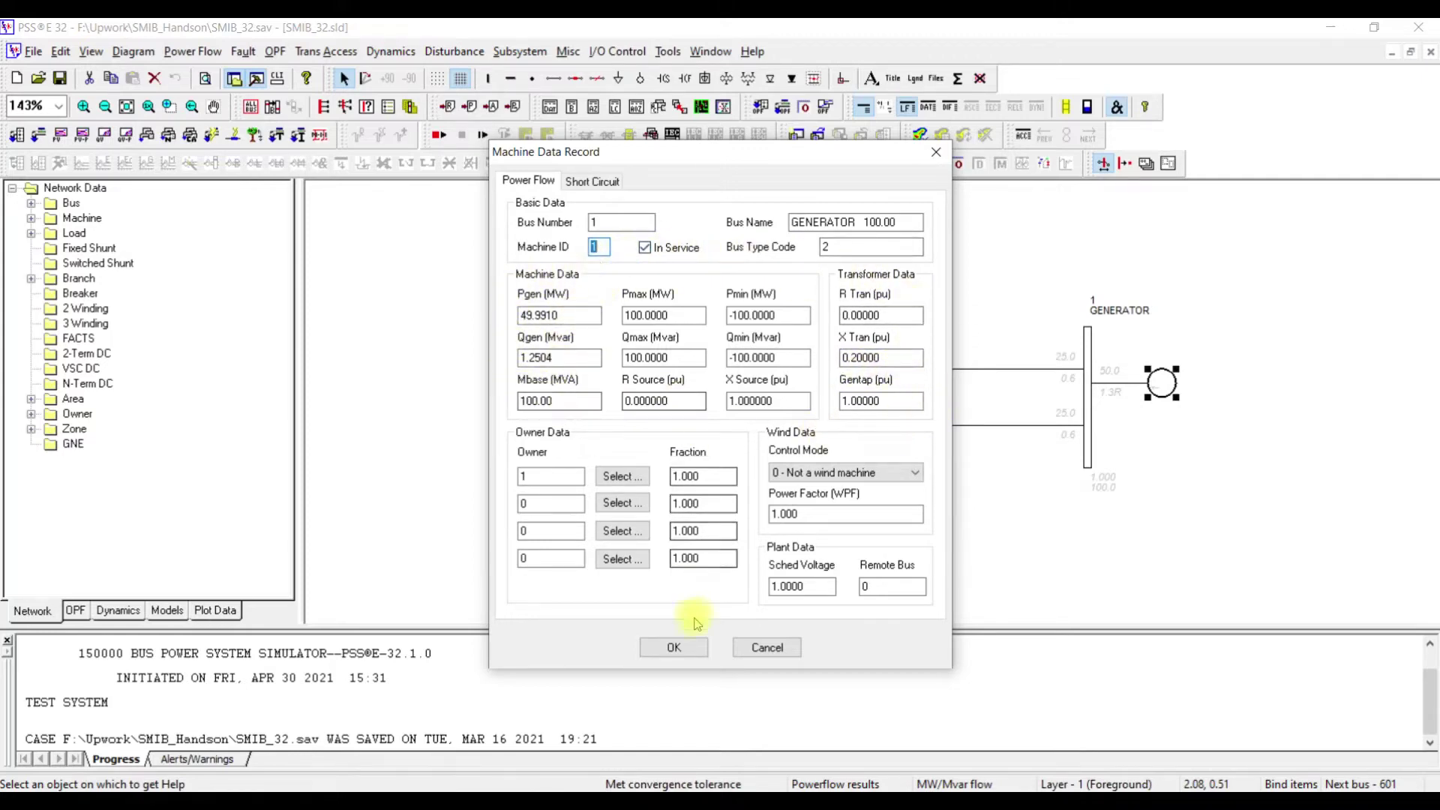
click(690, 648)
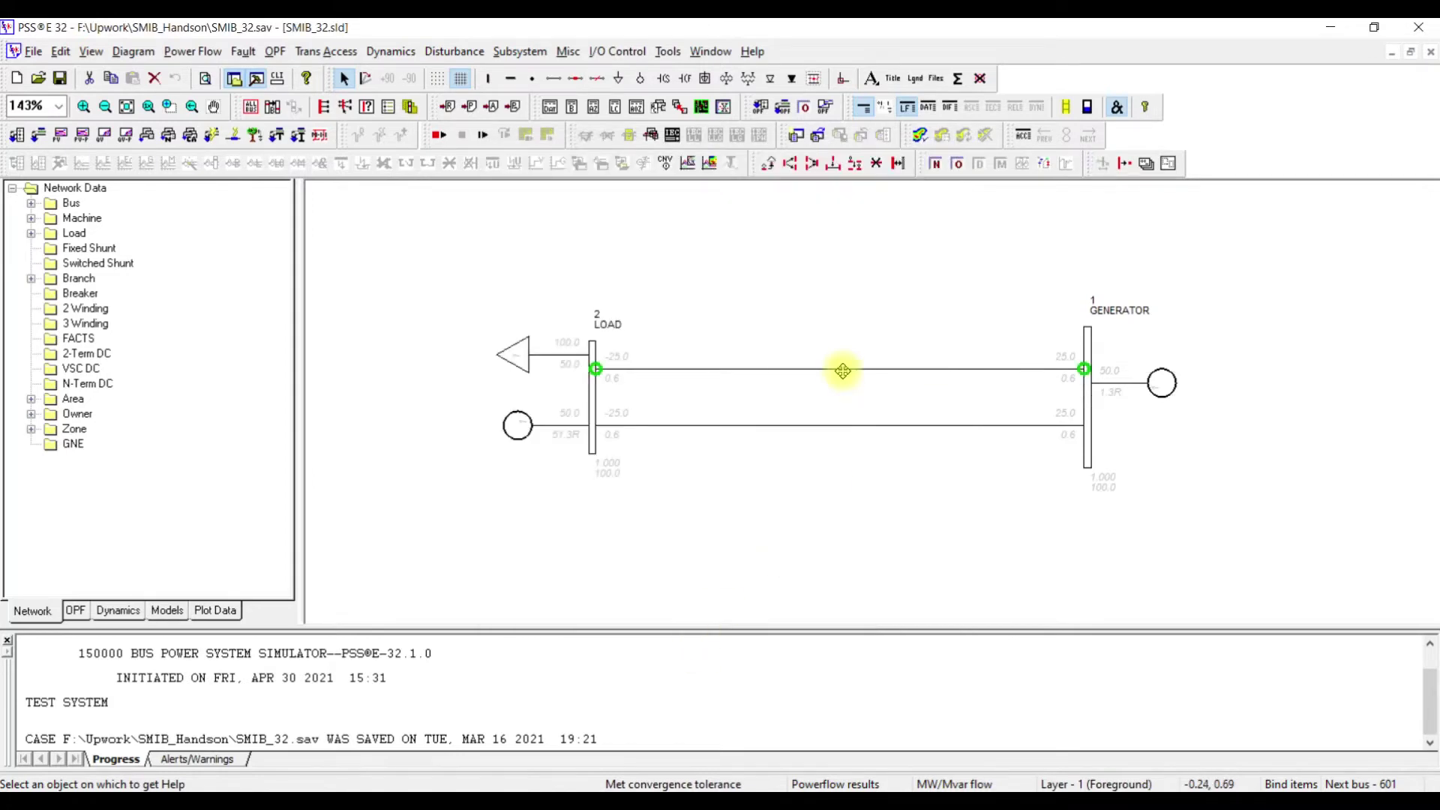
double_click(844, 370)
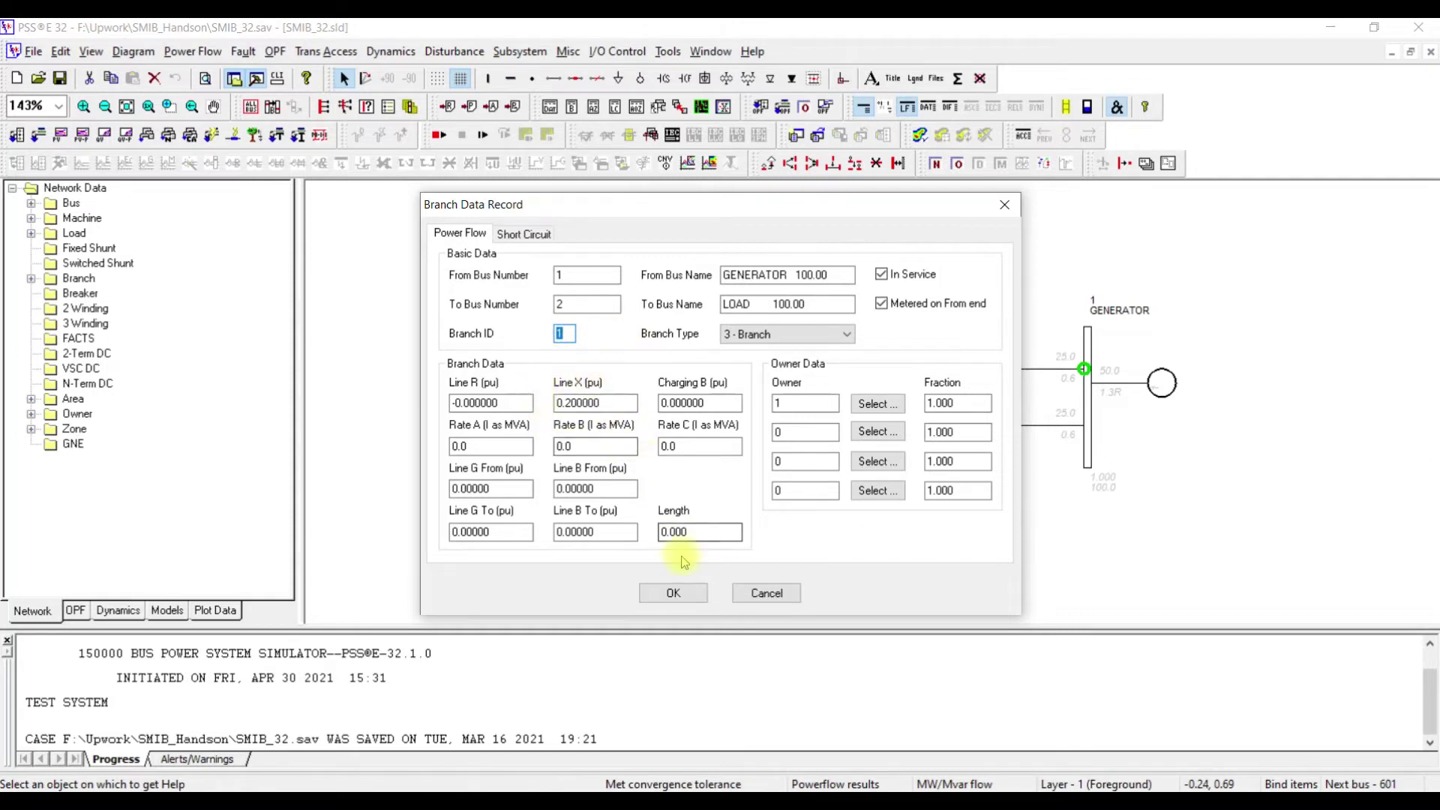
click(671, 593)
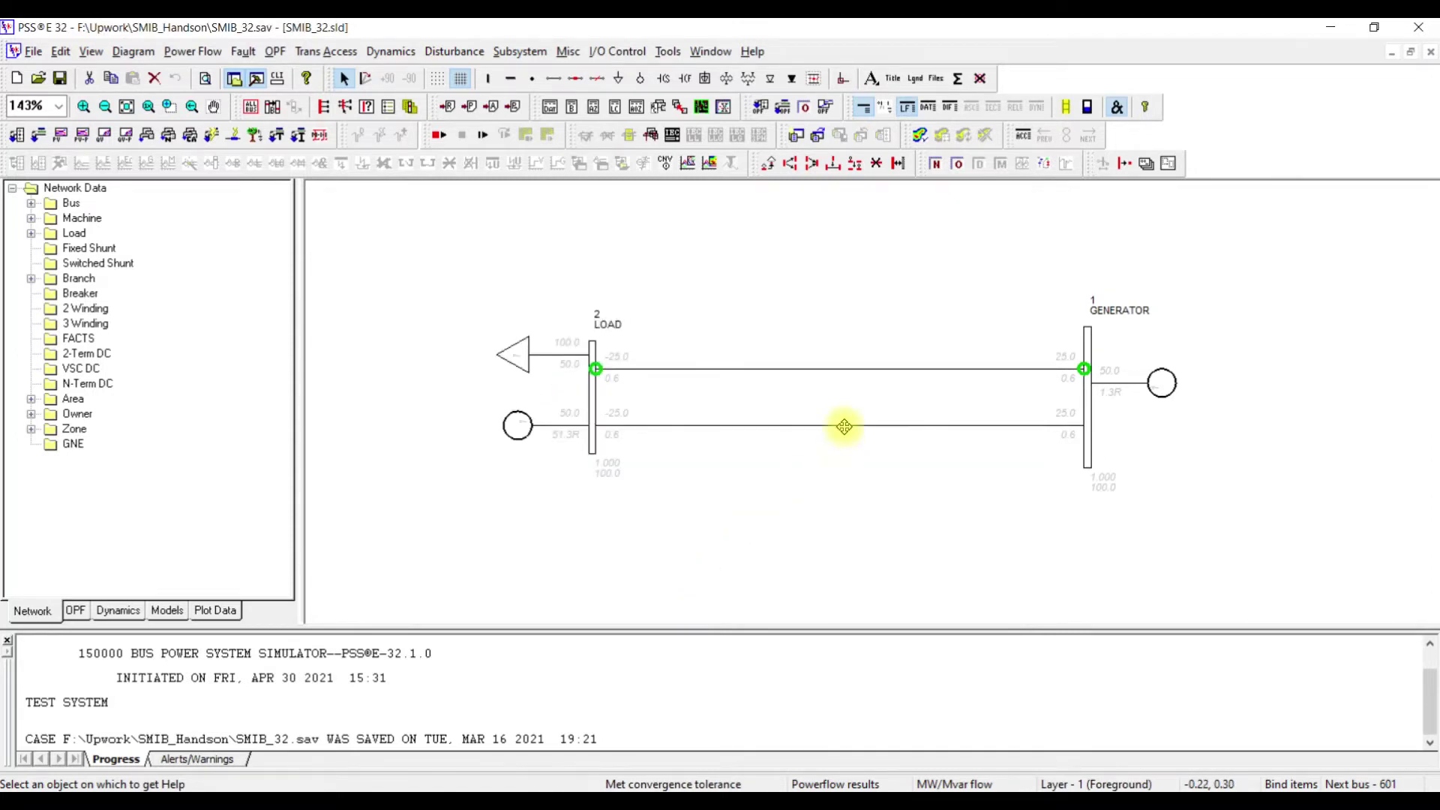
double_click(845, 425)
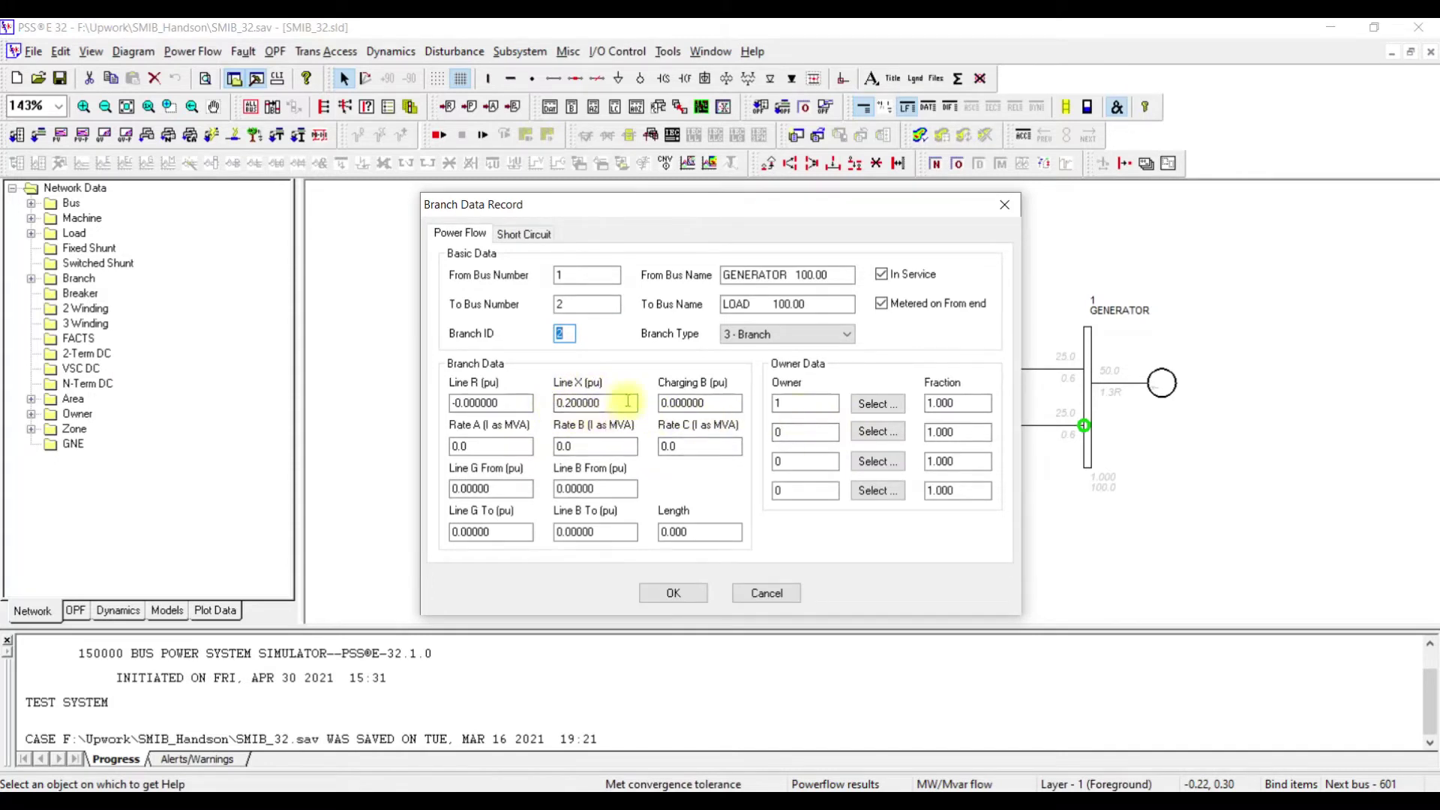
click(656, 587)
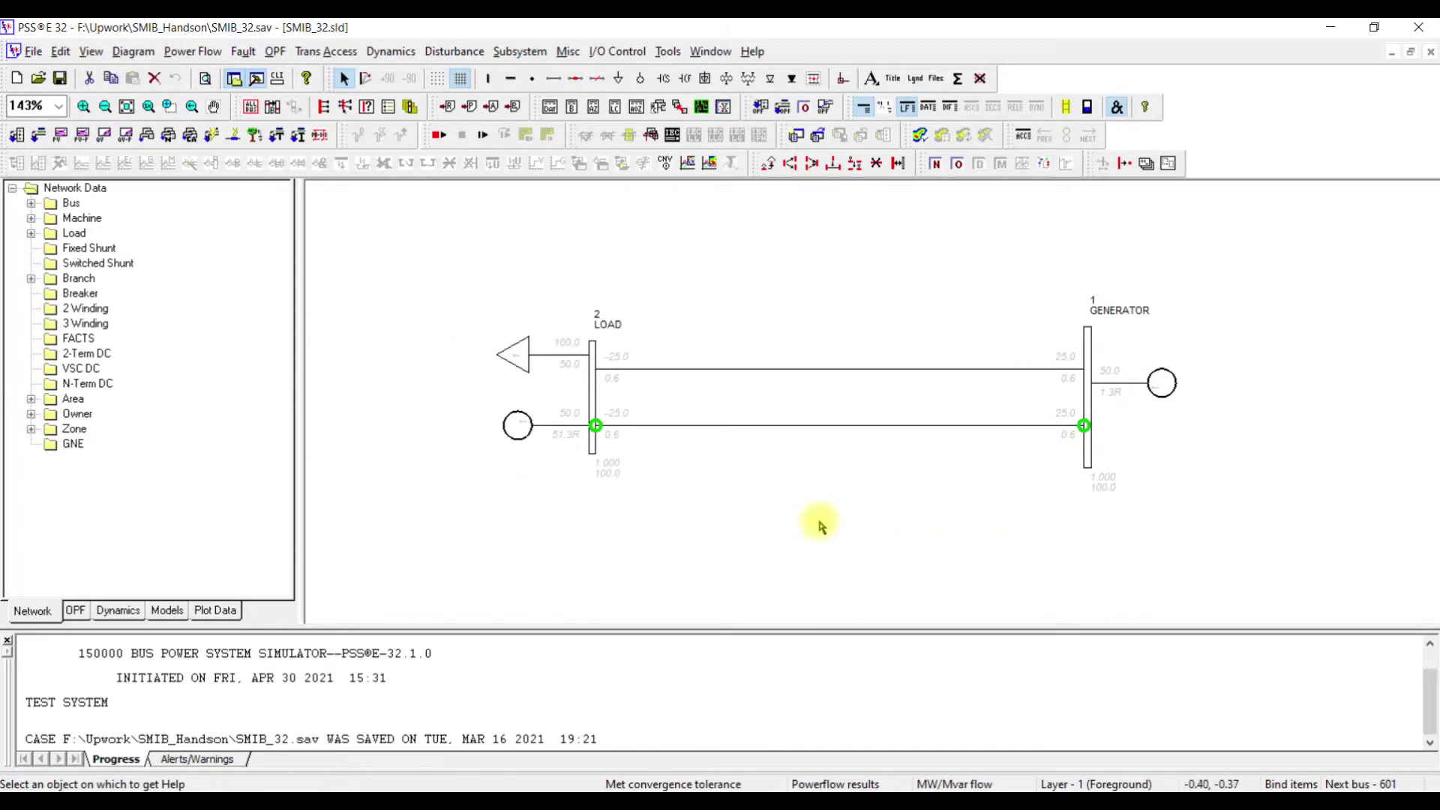
click(793, 527)
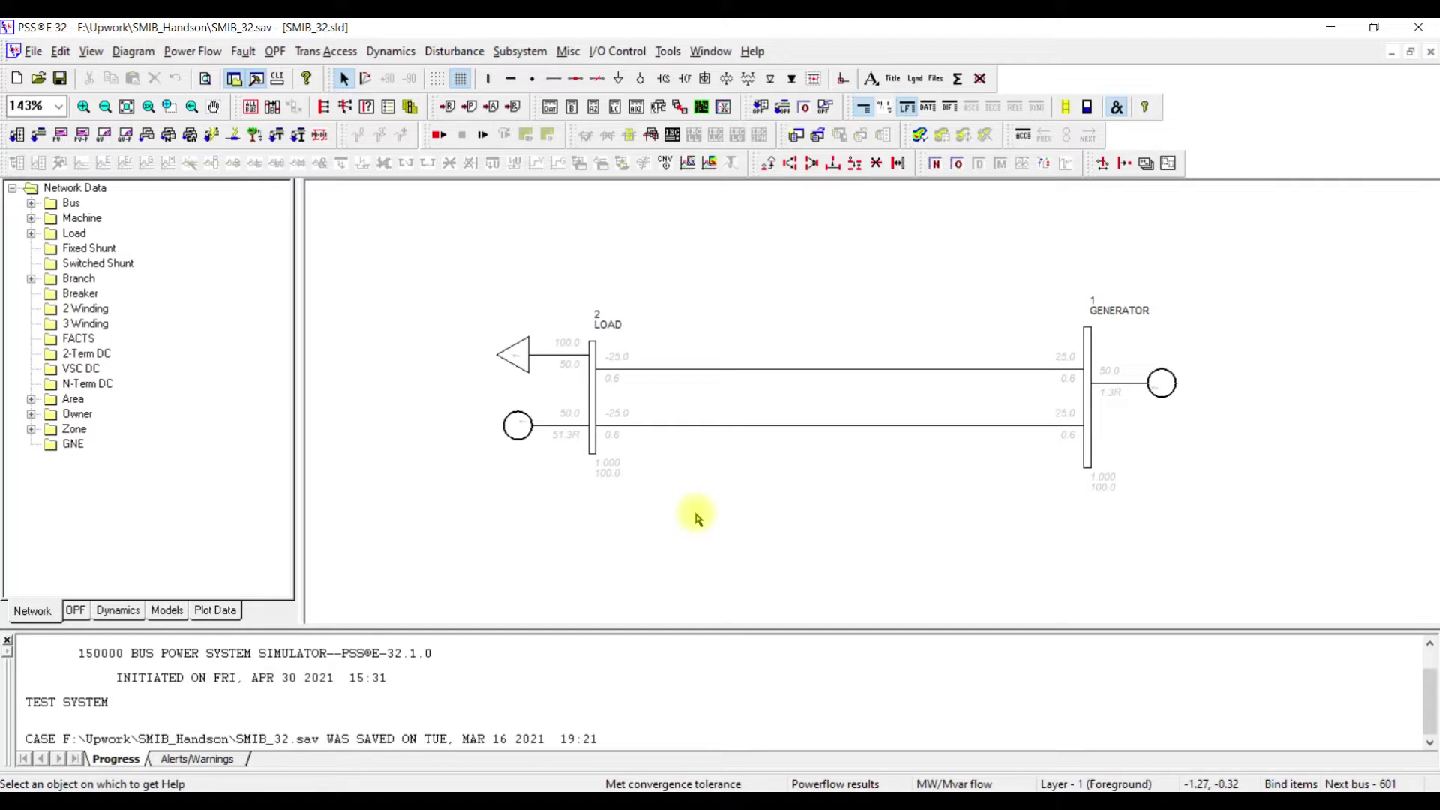
- Solve the power flow from the Loadflow solutions dialog, converging in 1 iteration
click(38, 138)
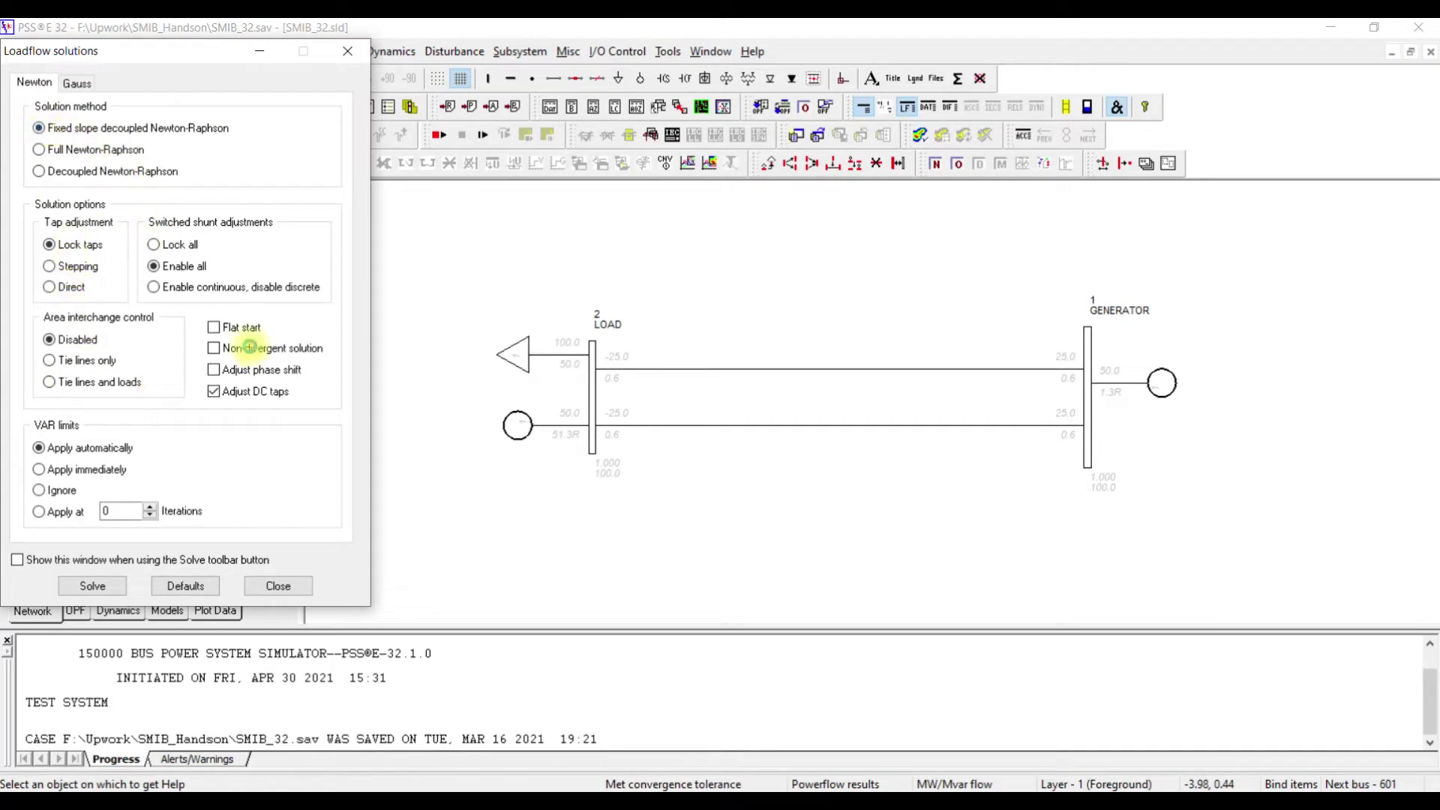
click(92, 585)
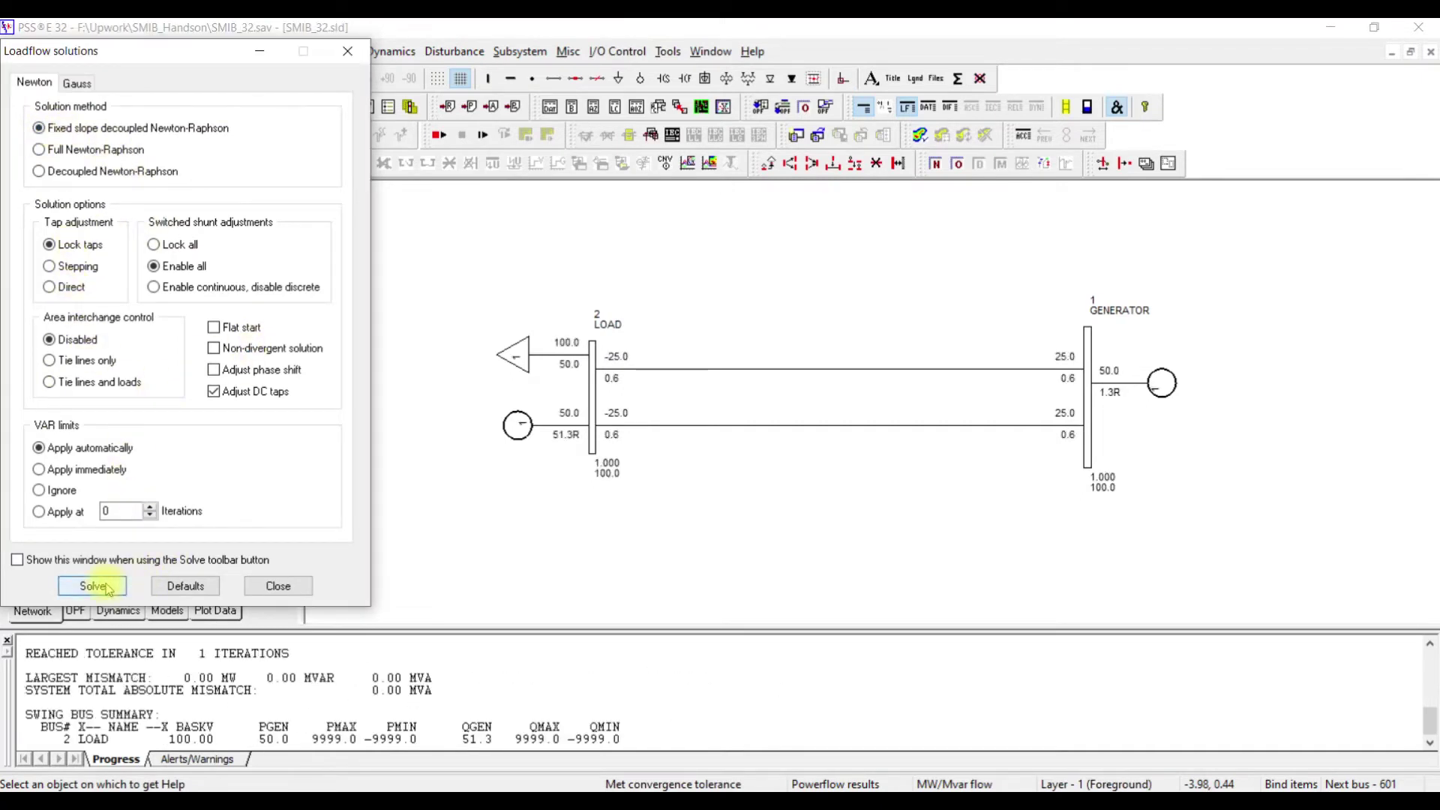
click(277, 590)
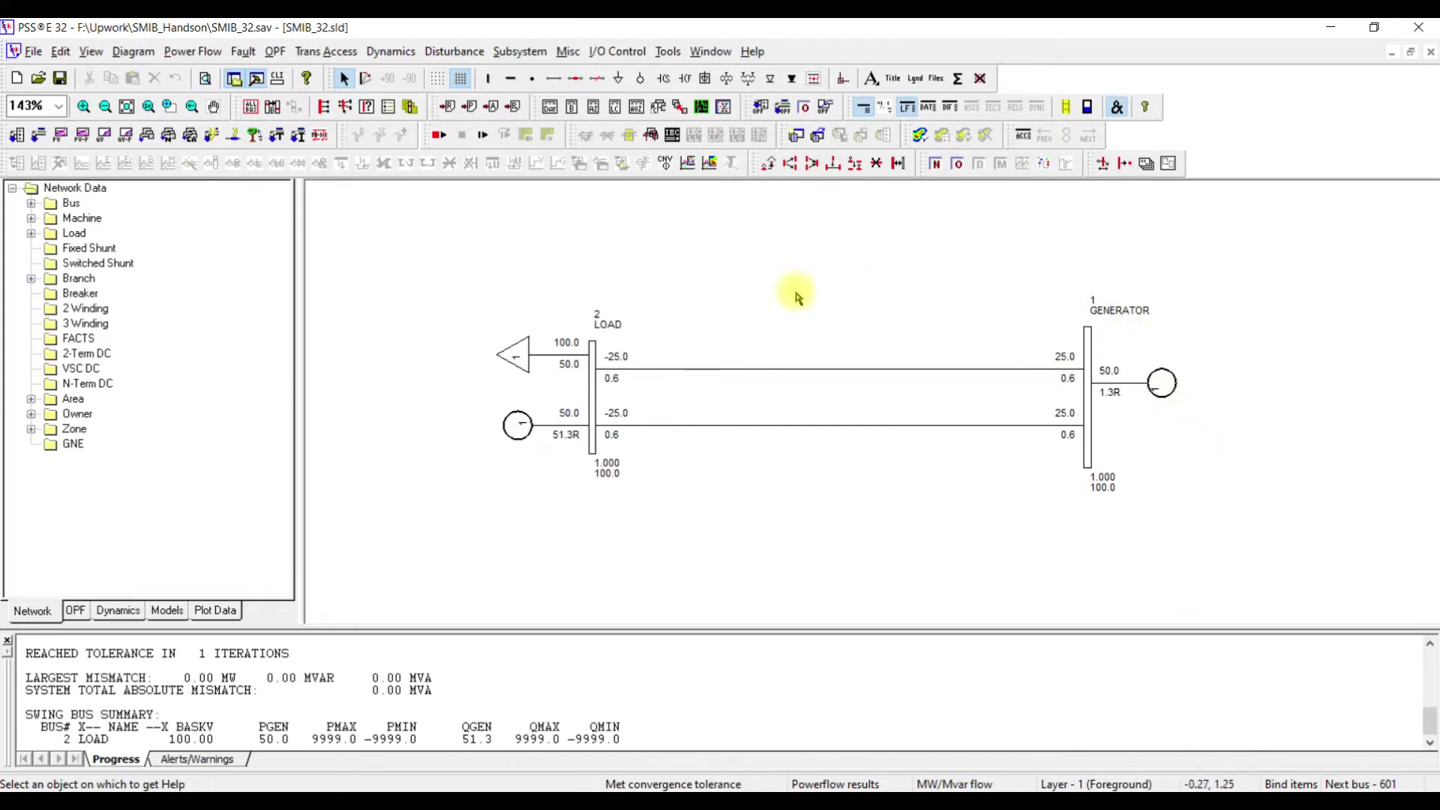
click(192, 53)
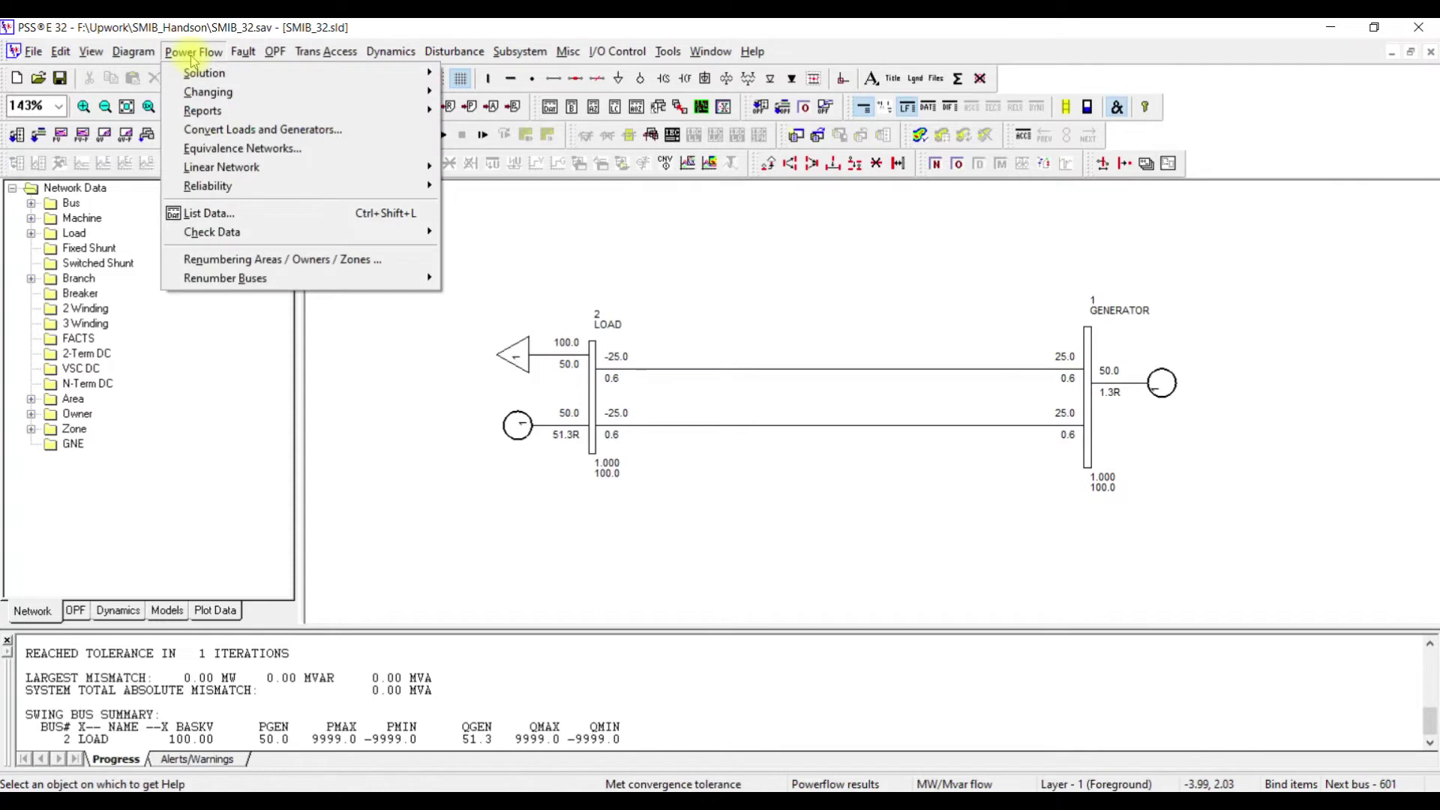
- Convert the case's generators and its one load with Convert / Reconstruct Loads
click(226, 135)
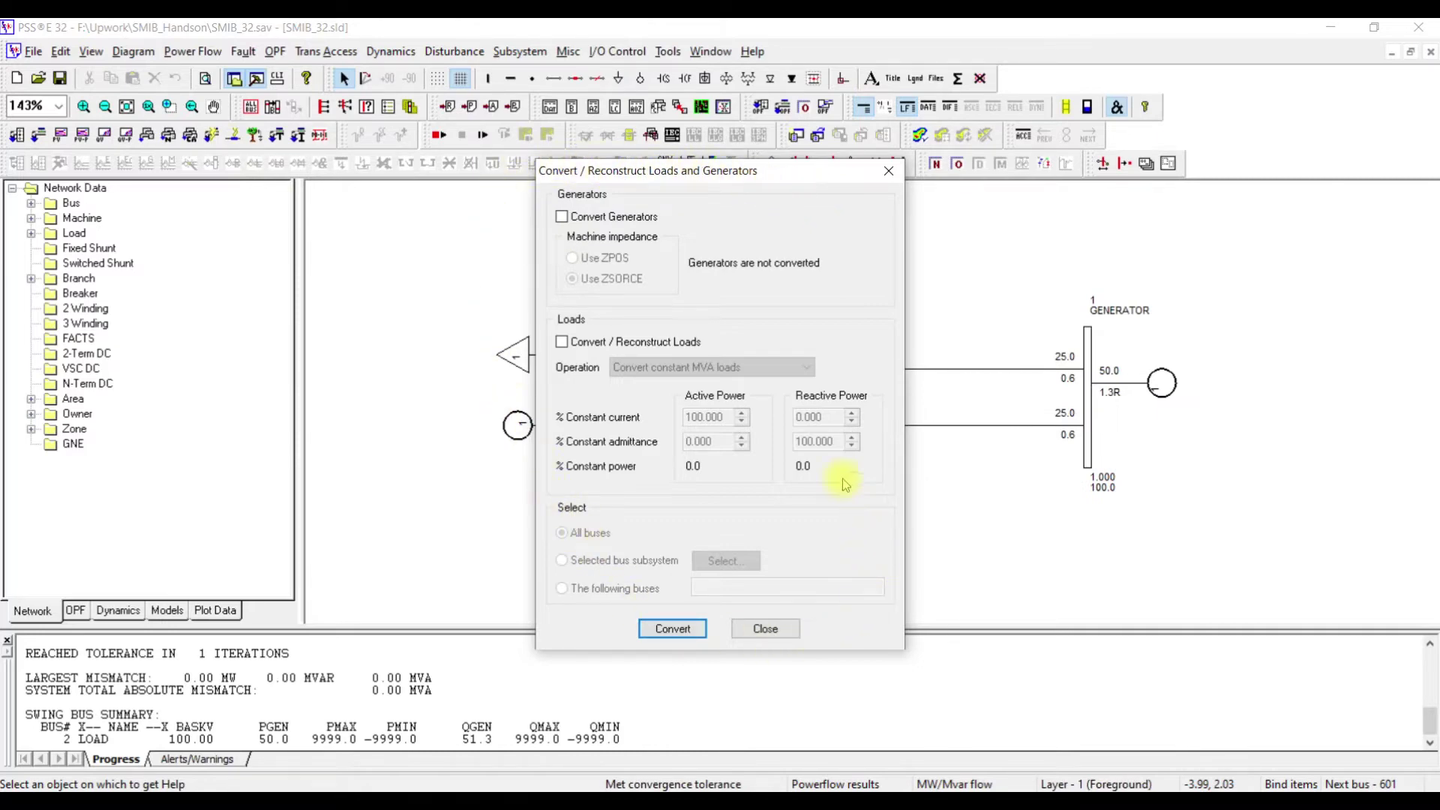
click(605, 219)
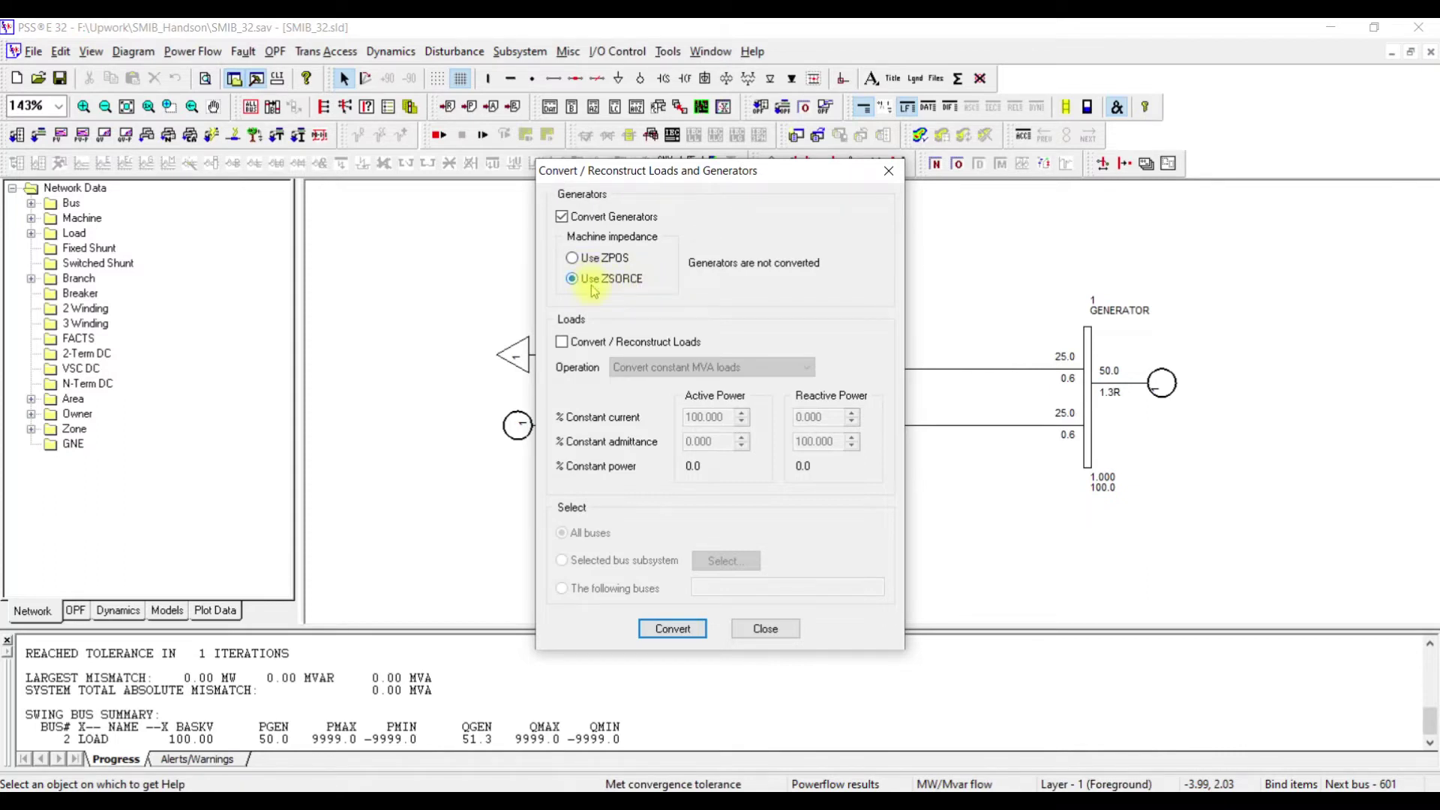
click(586, 346)
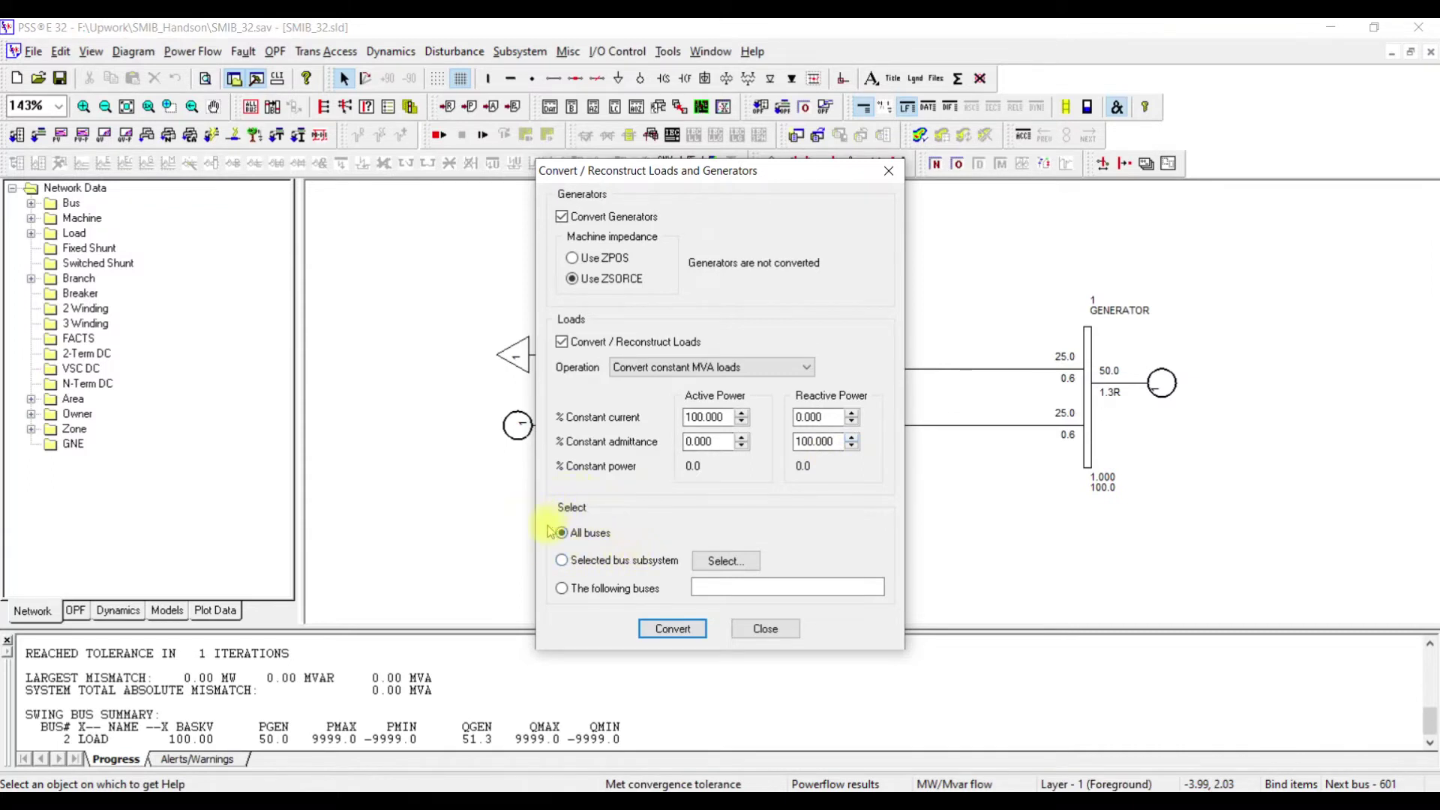
click(672, 628)
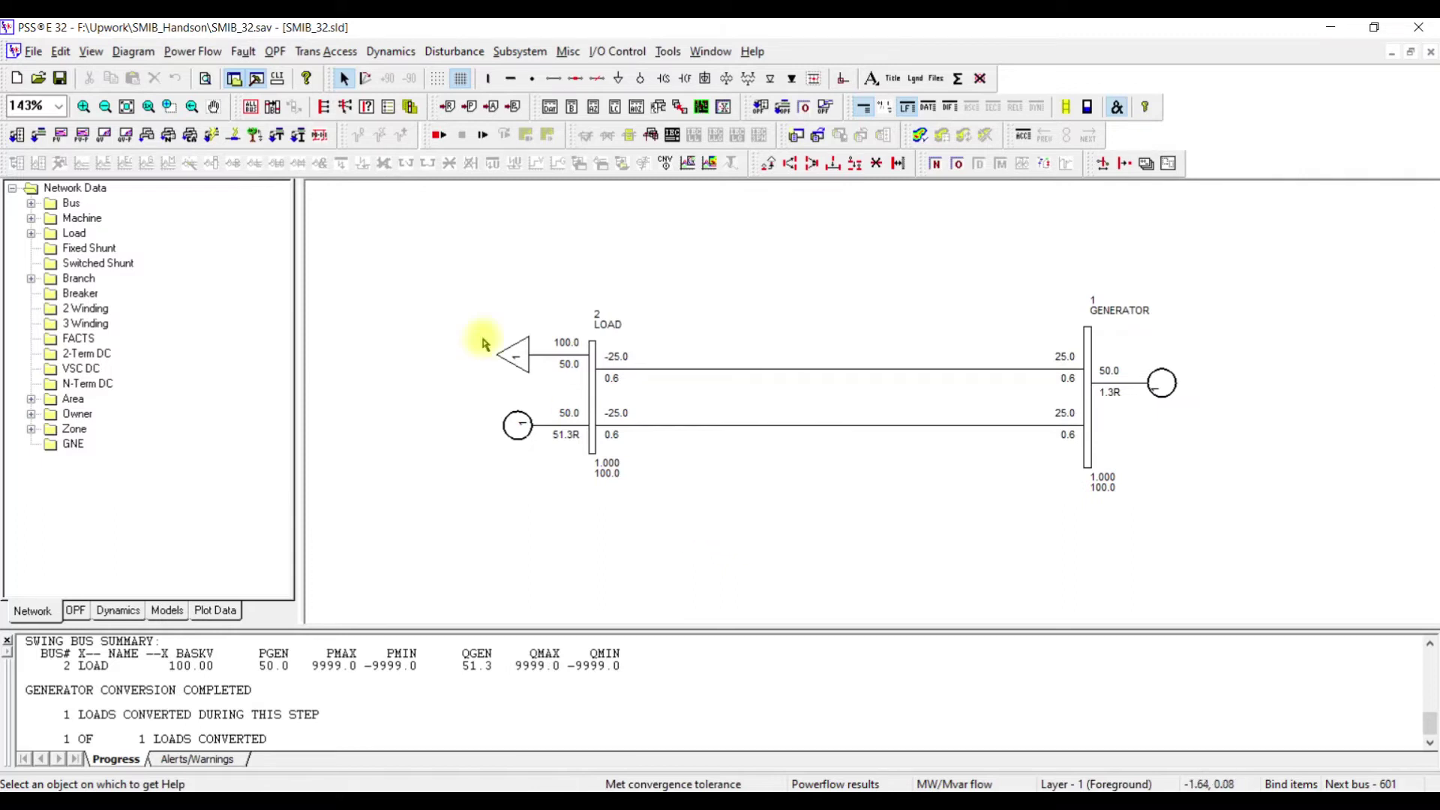
click(203, 58)
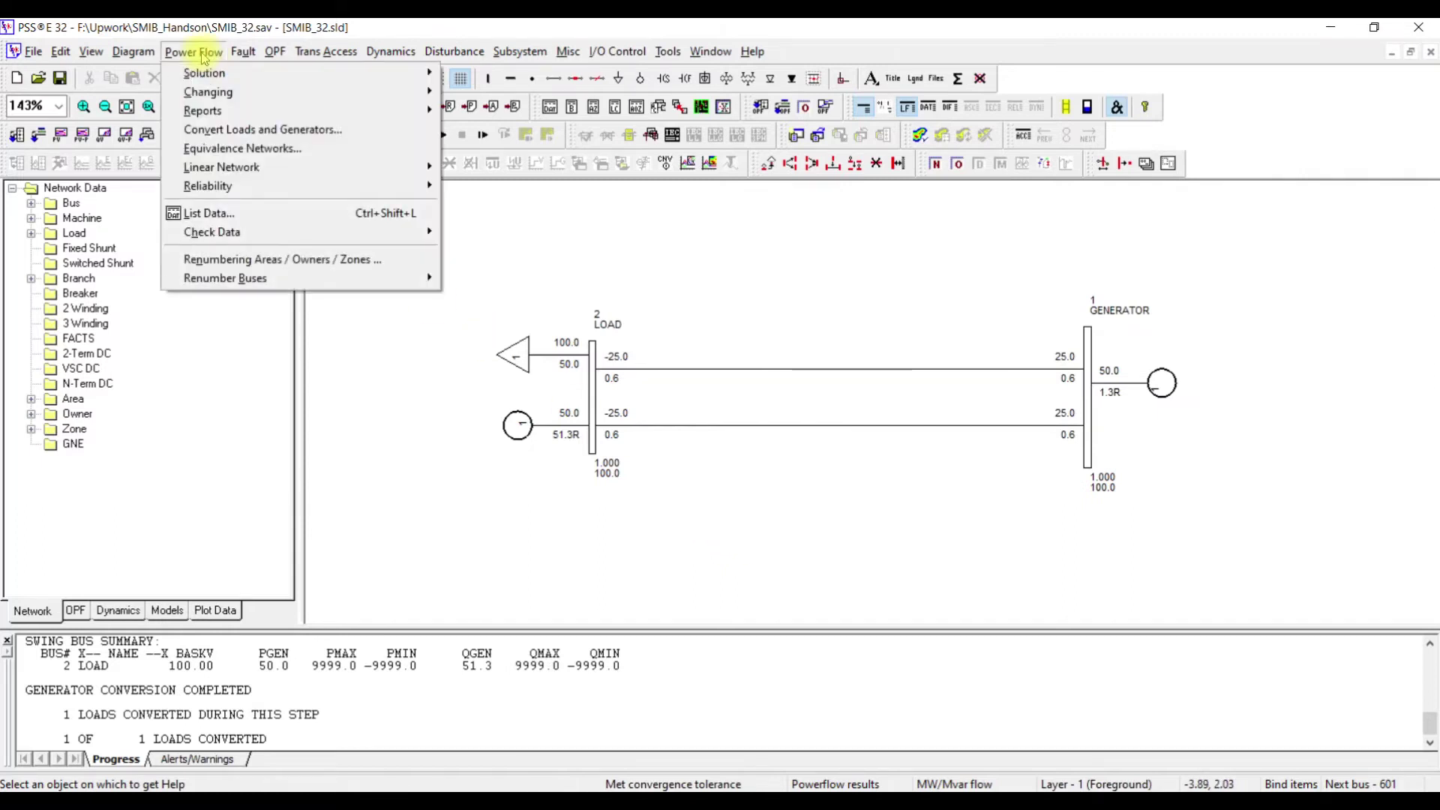
- Order the network for matrix operations (ORDR), assuming all branches are in-service
mouse_move(207, 69)
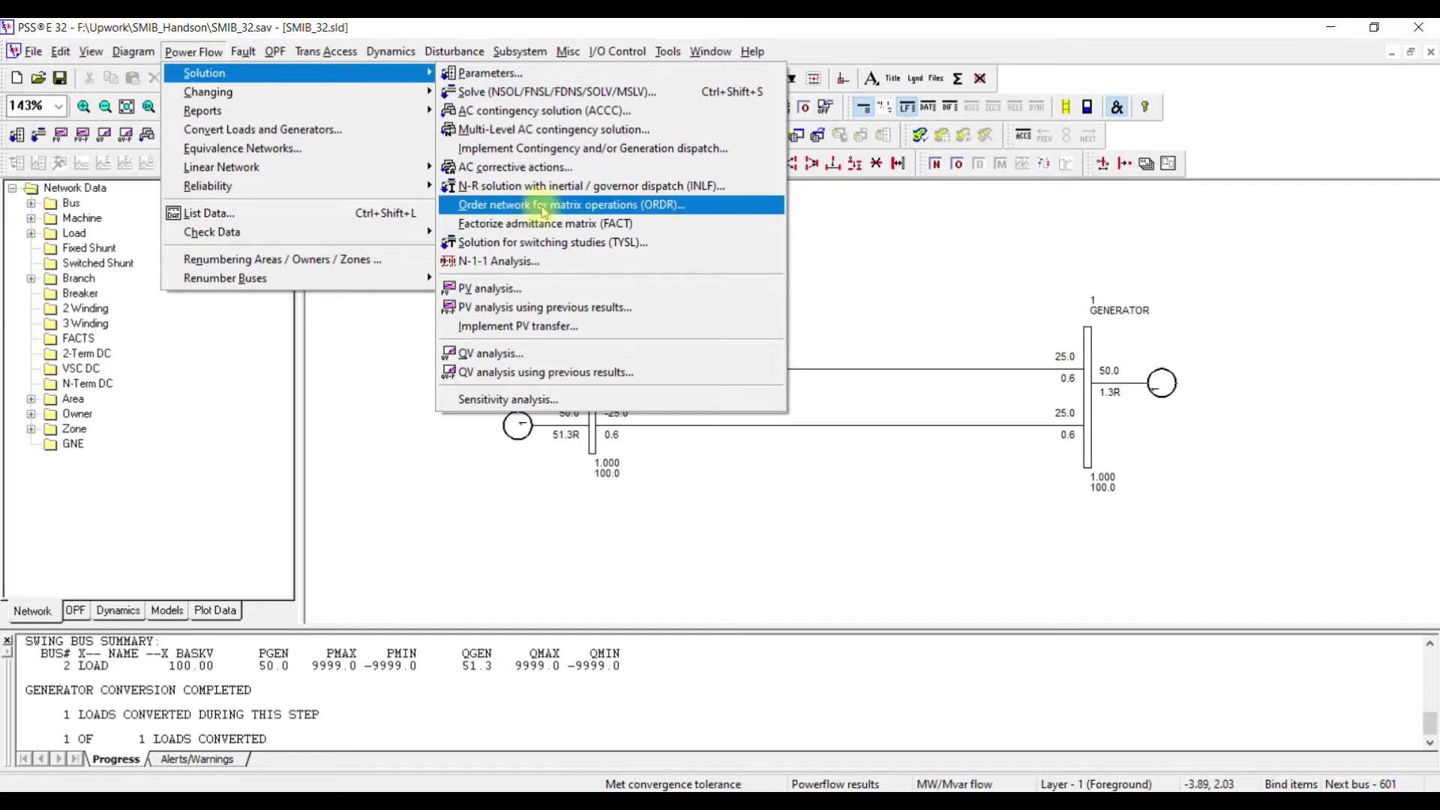
click(543, 208)
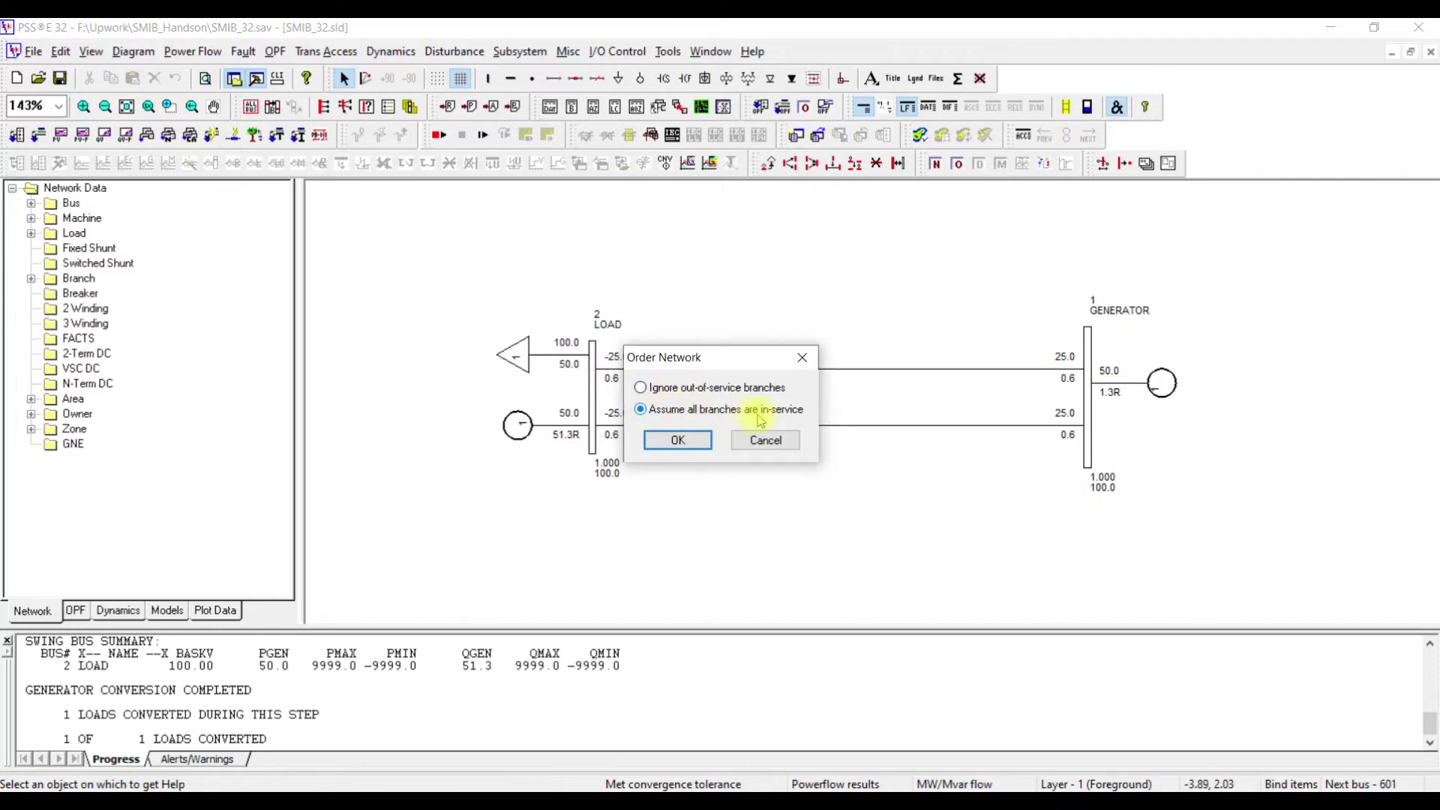
click(676, 441)
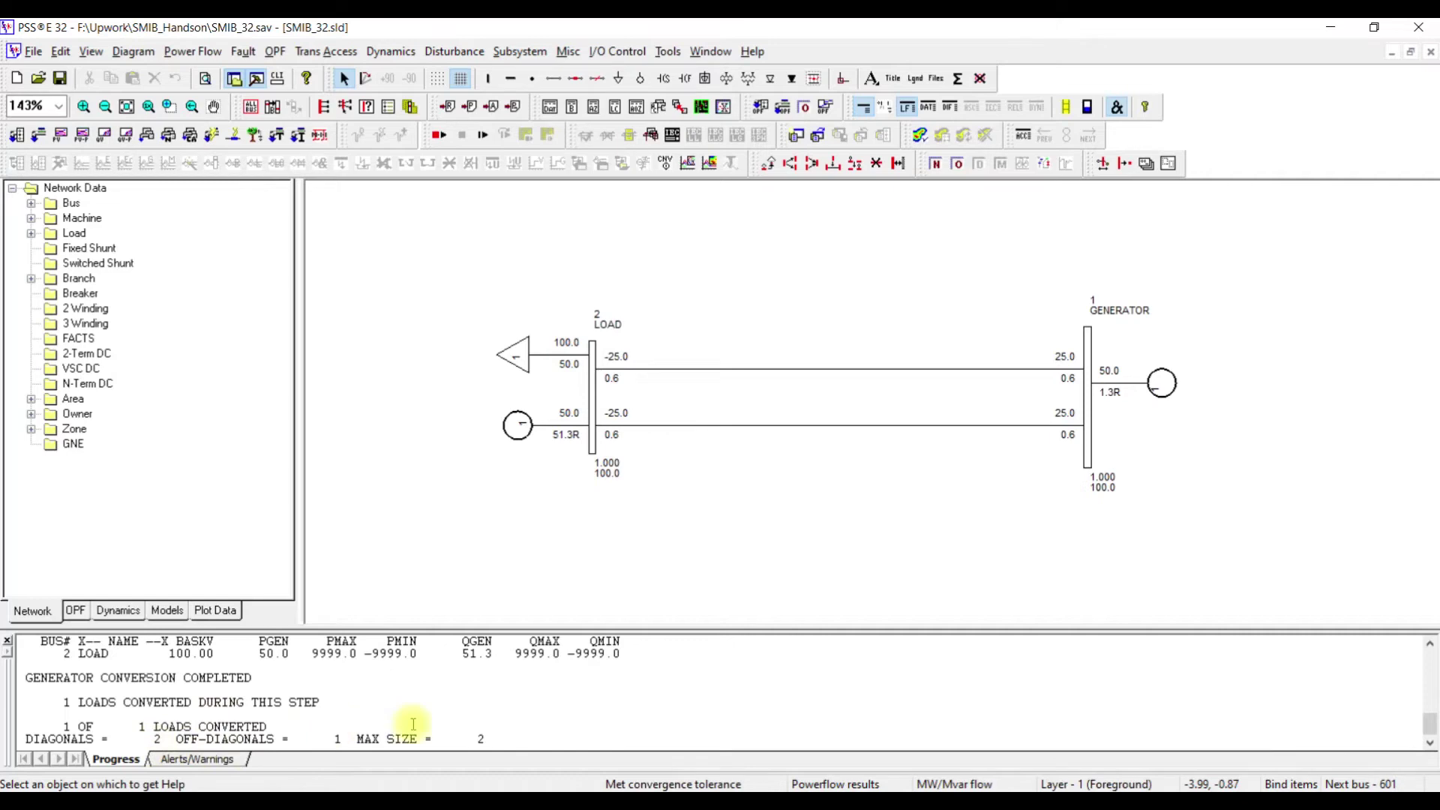
click(192, 51)
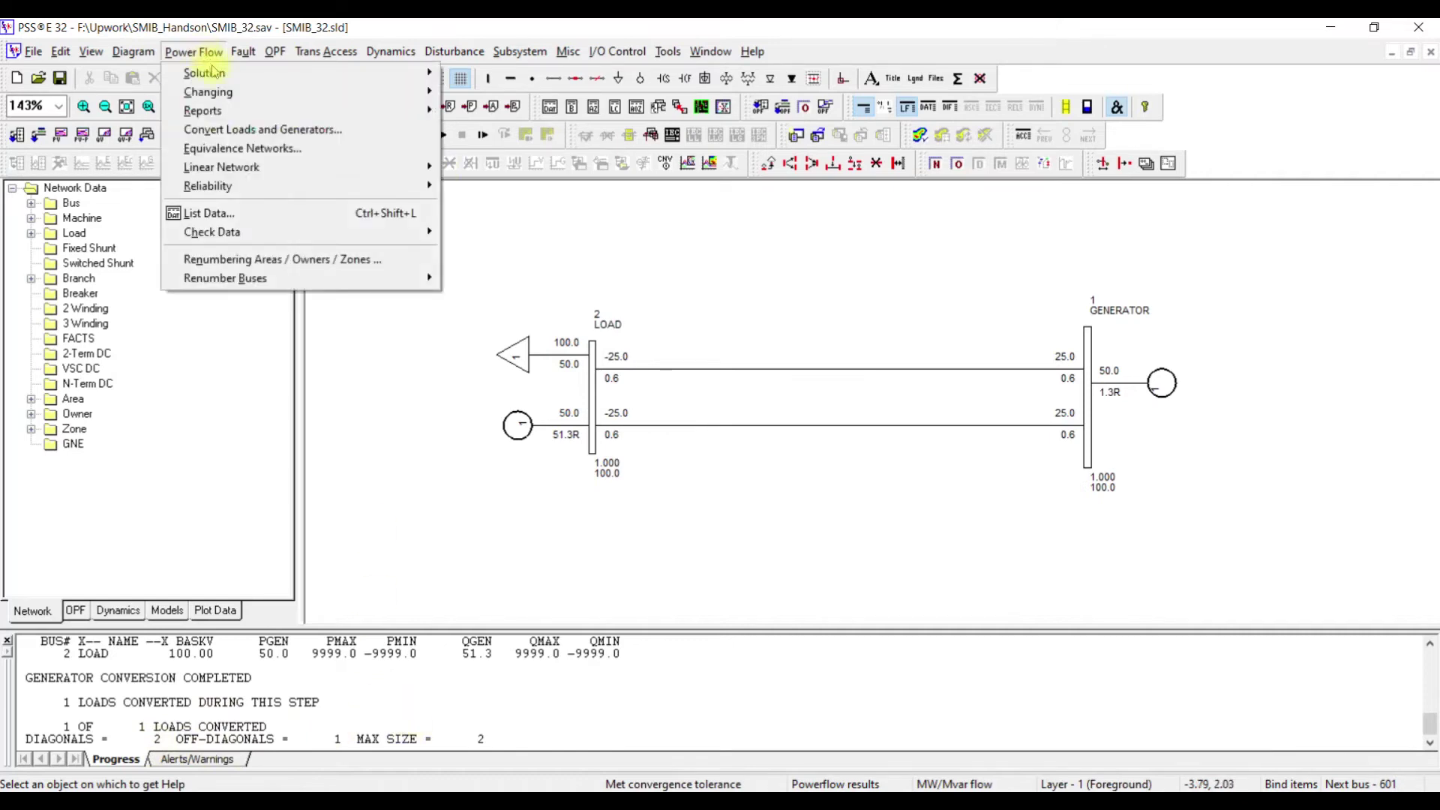
- Run the switching-study solution (TYSL) with voltage vector start and FACT factorization
mouse_move(352, 82)
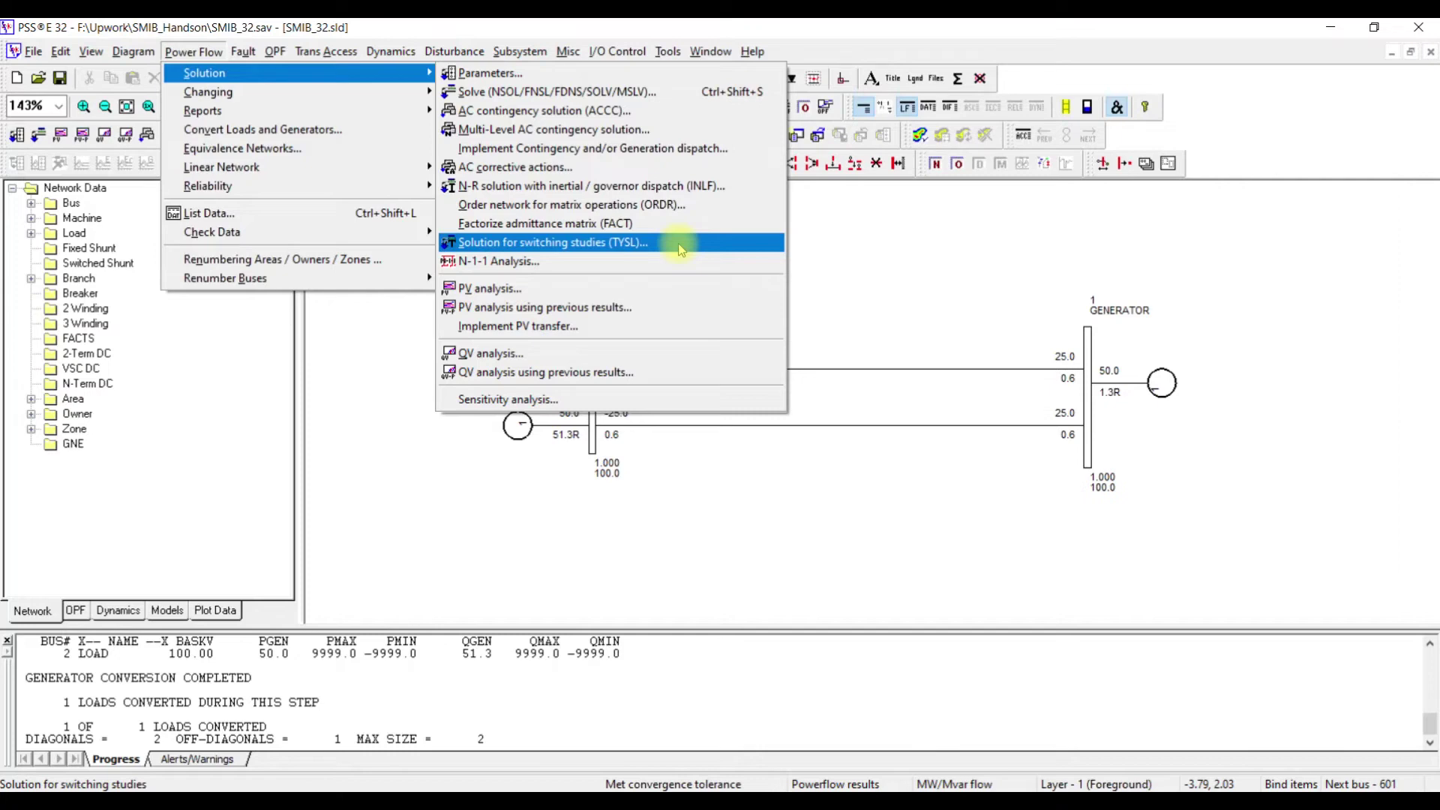
click(678, 243)
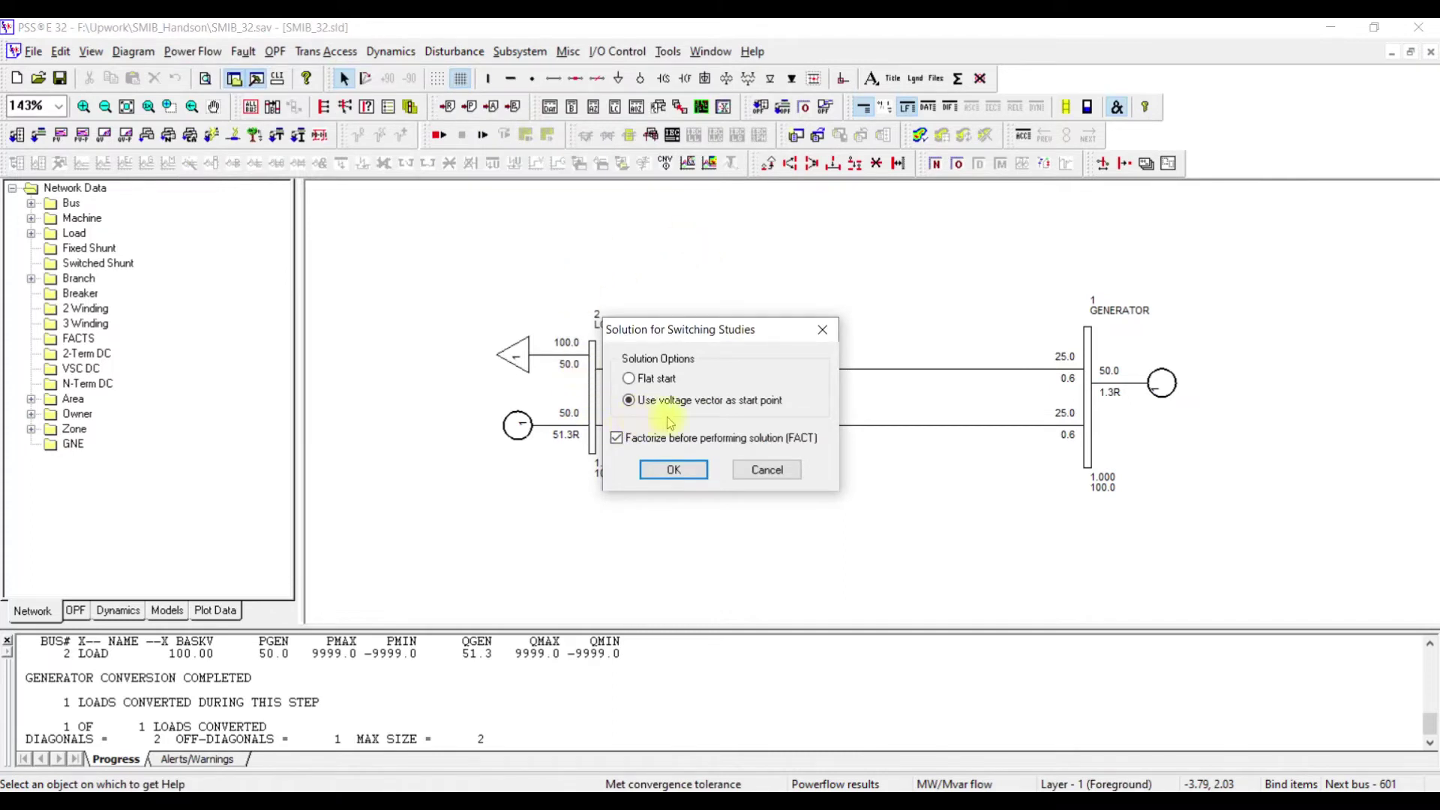
drag(705, 337, 791, 319)
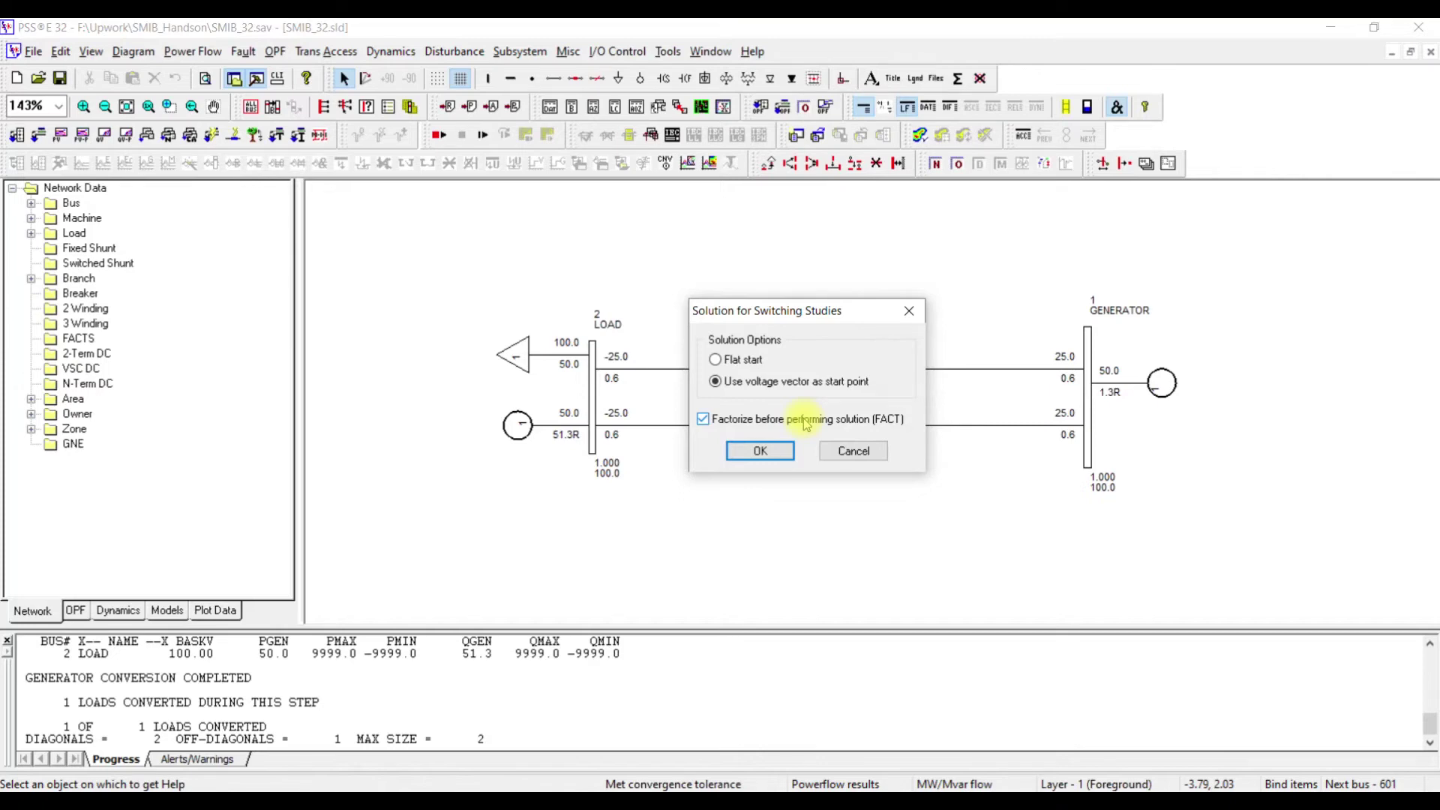
click(756, 451)
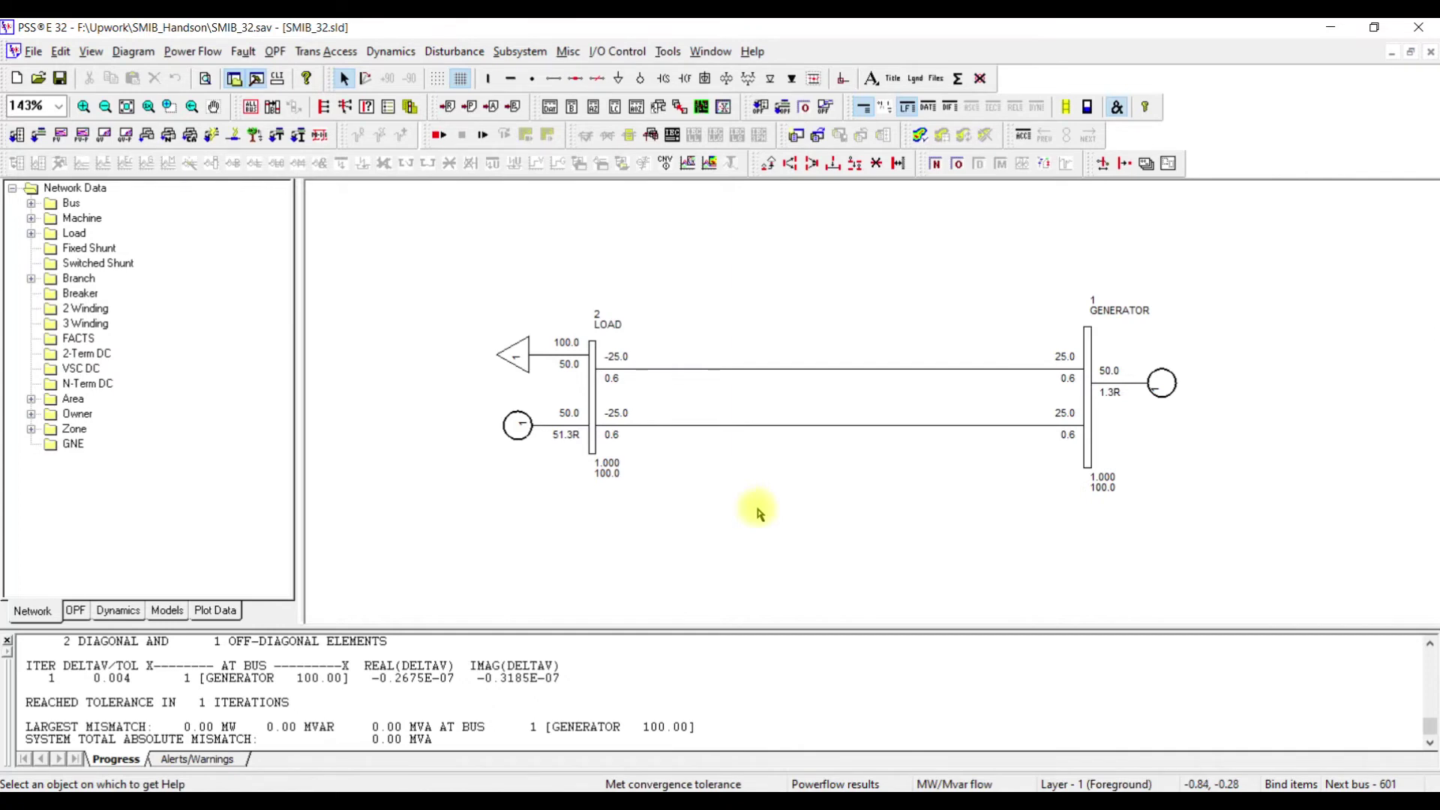
- Save the converted network case as SMIB_32_Conv.sav from the network data spreadsheet
key(ctrl+Tab)
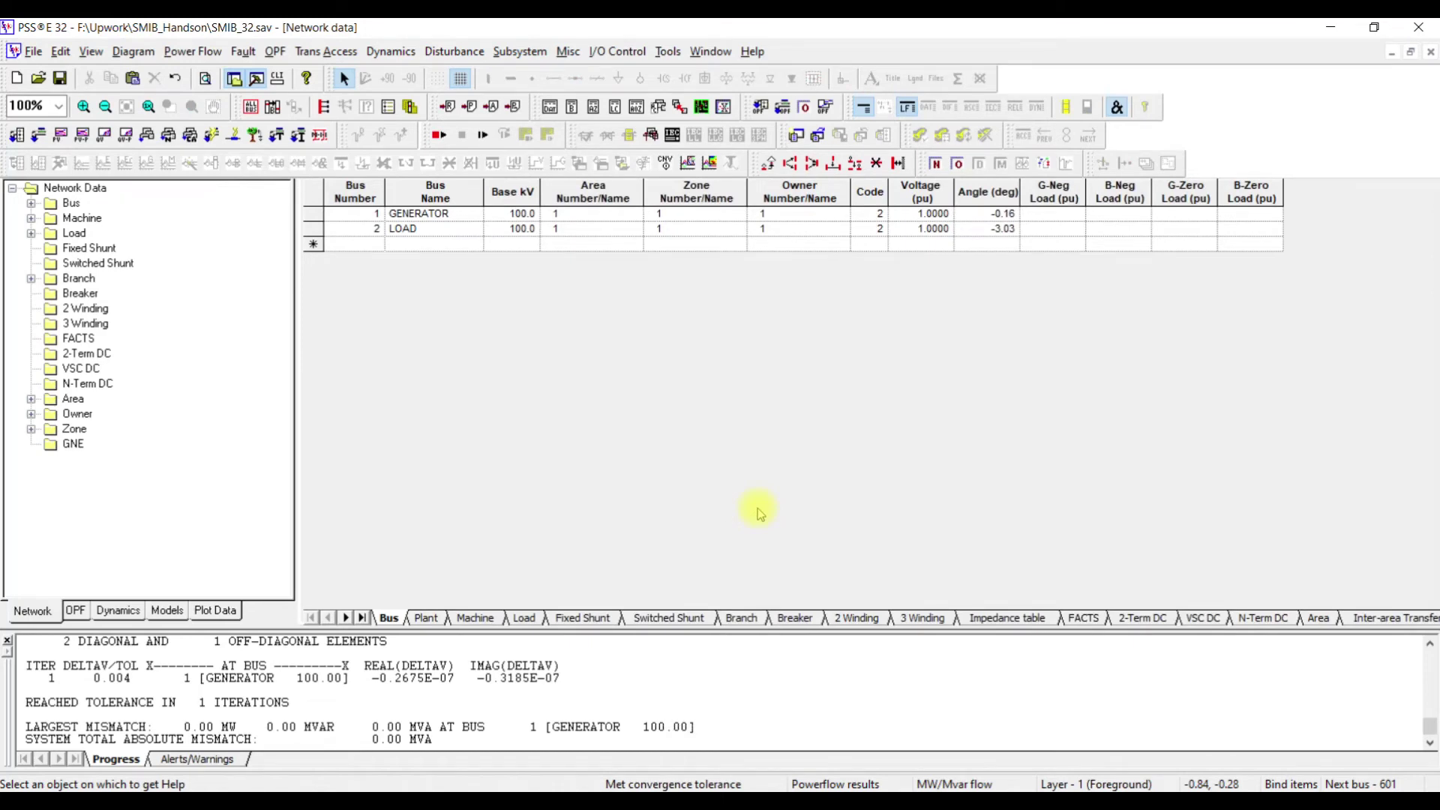
key(ctrl+s)
click(903, 276)
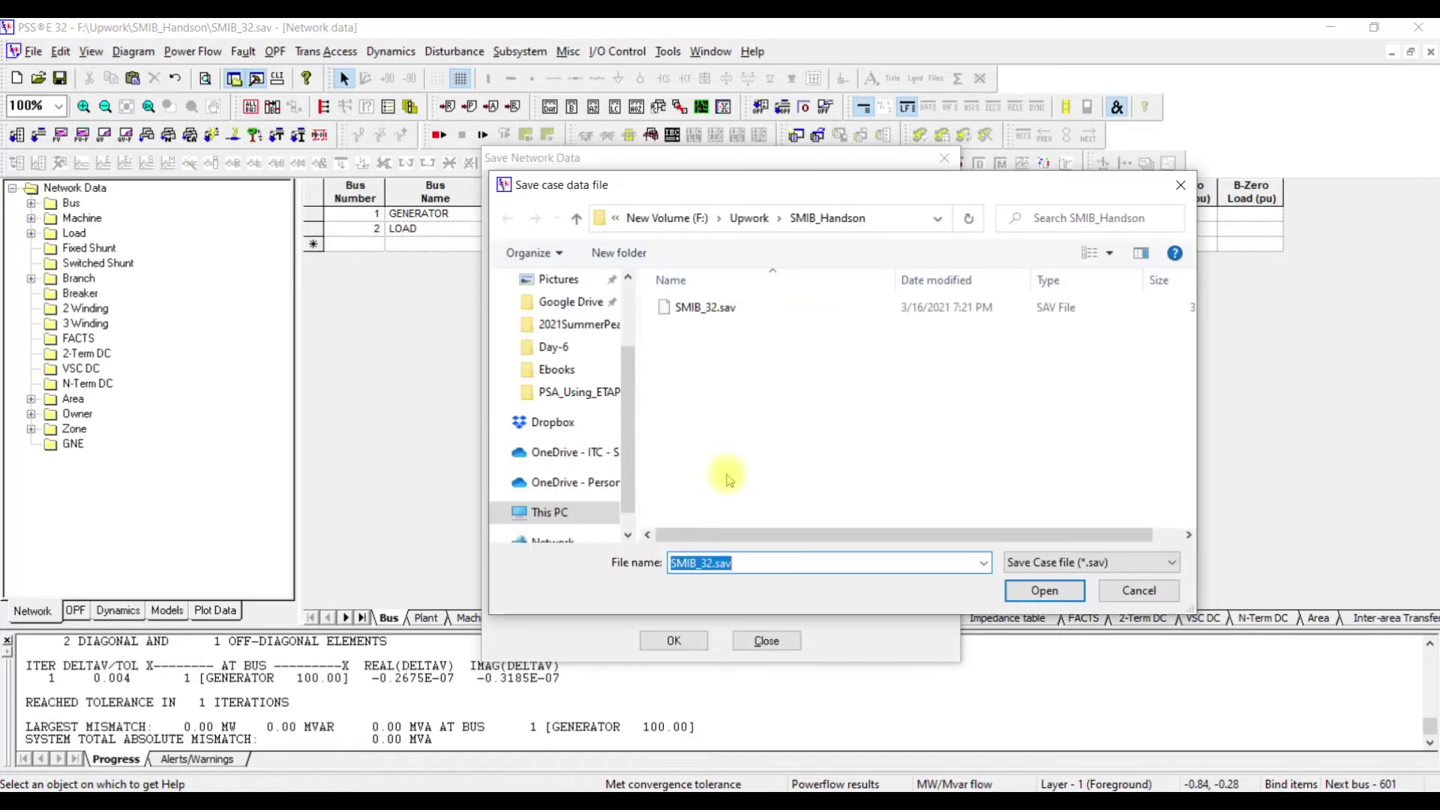
key(shift+Left)
key(shift+Left)
key(shift+Left)
key(shift+Left)
key(Right)
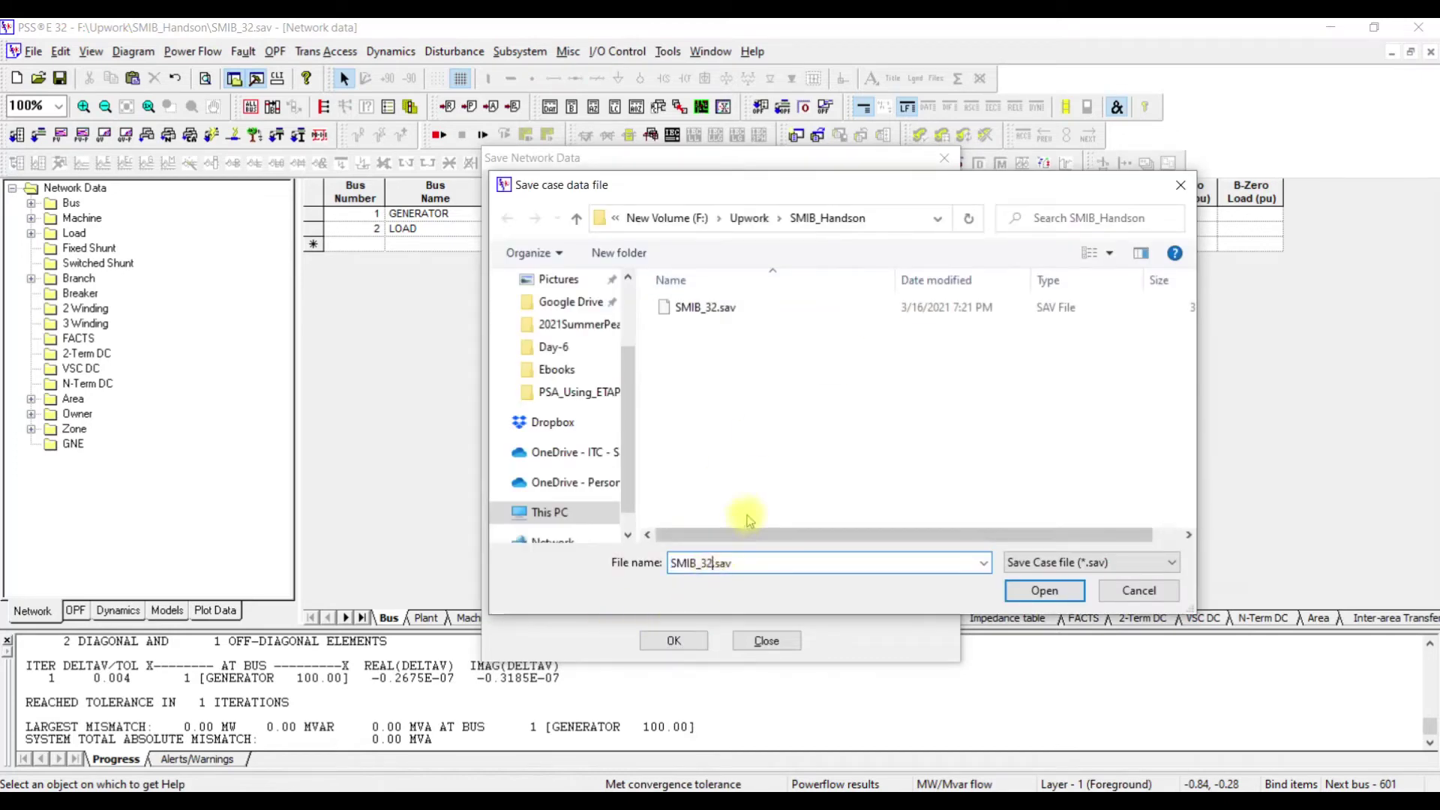
text(_Conv)
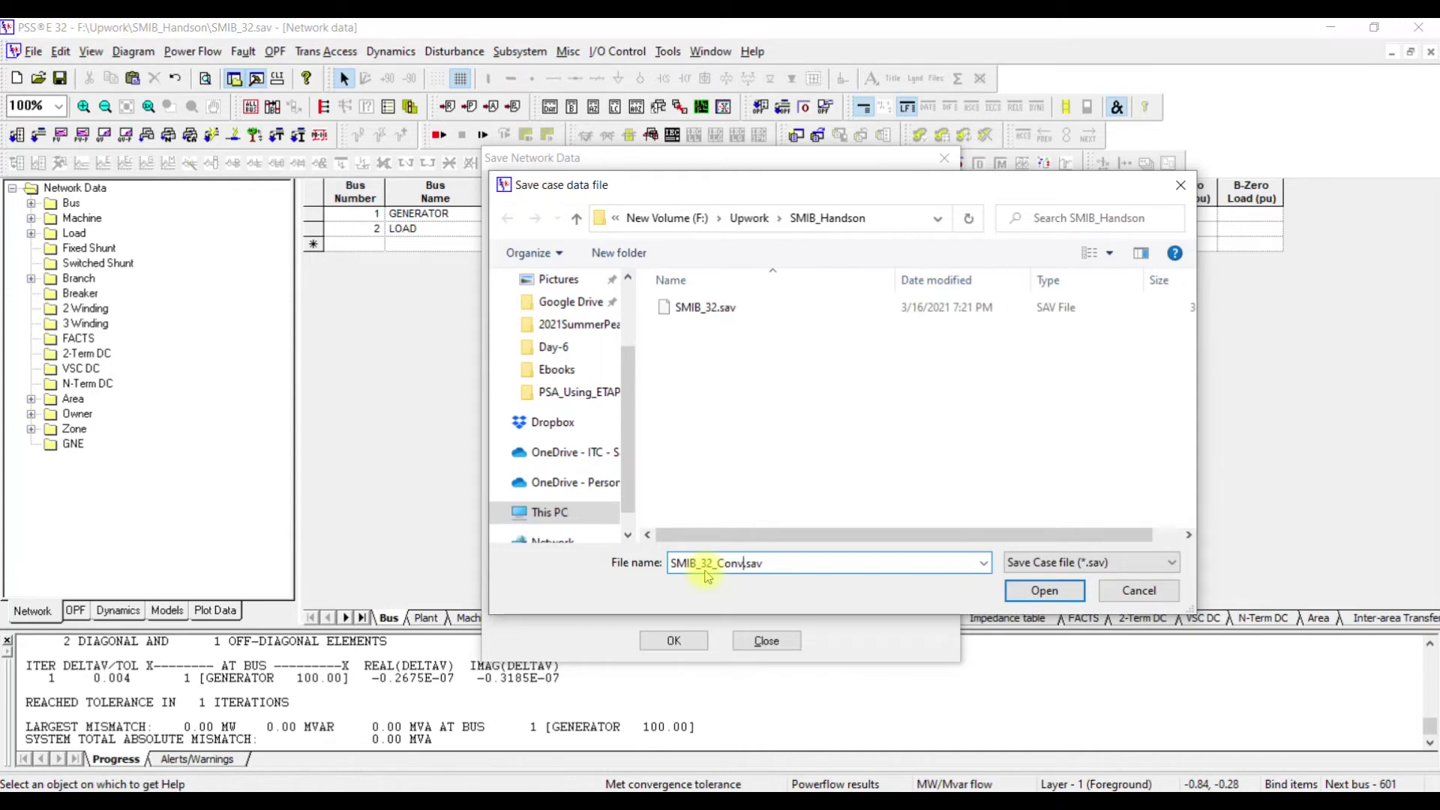
click(1044, 591)
click(684, 641)
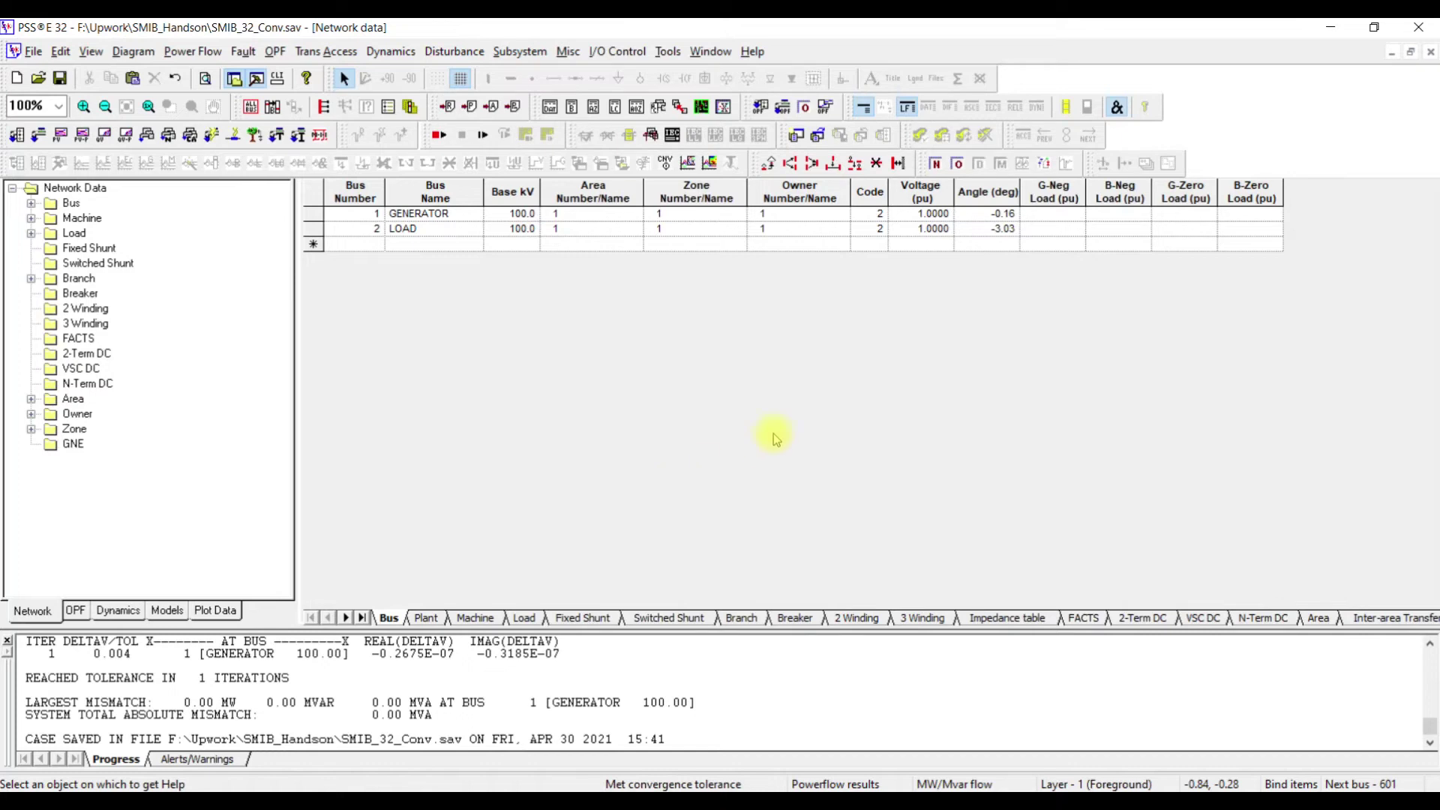
- Pick SMIB_32.dyr as the Dynamics Model Raw Data file to read
click(38, 78)
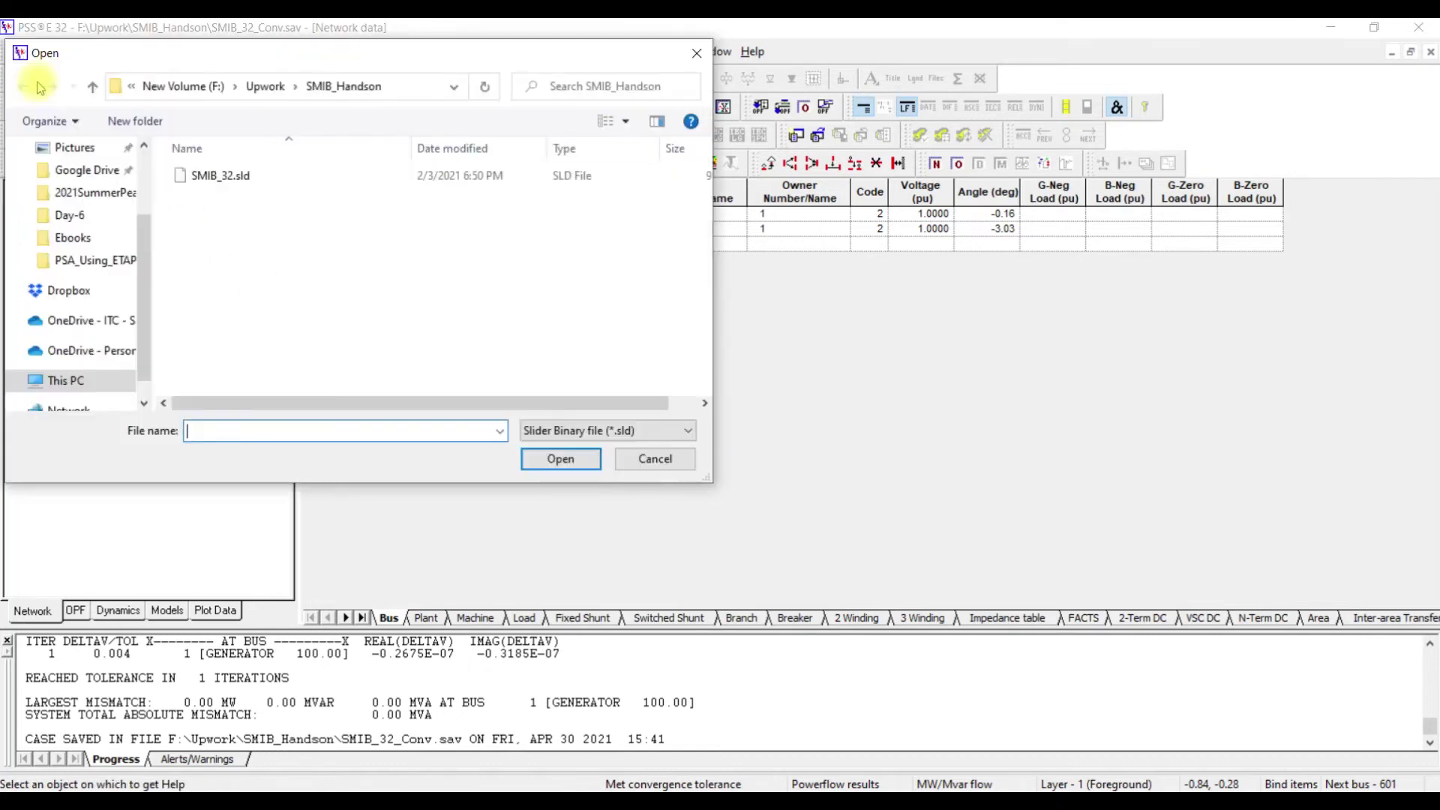
click(591, 437)
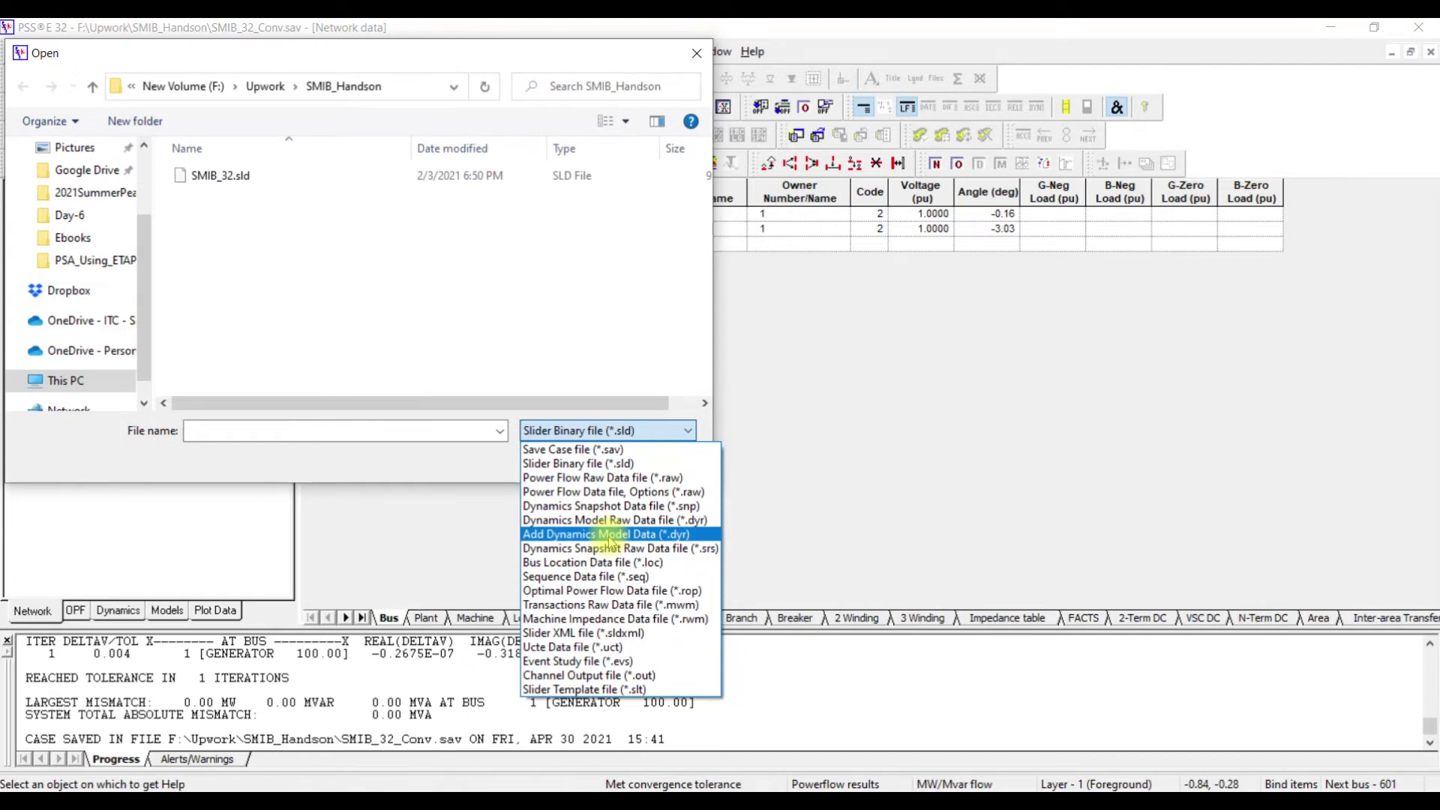
click(568, 520)
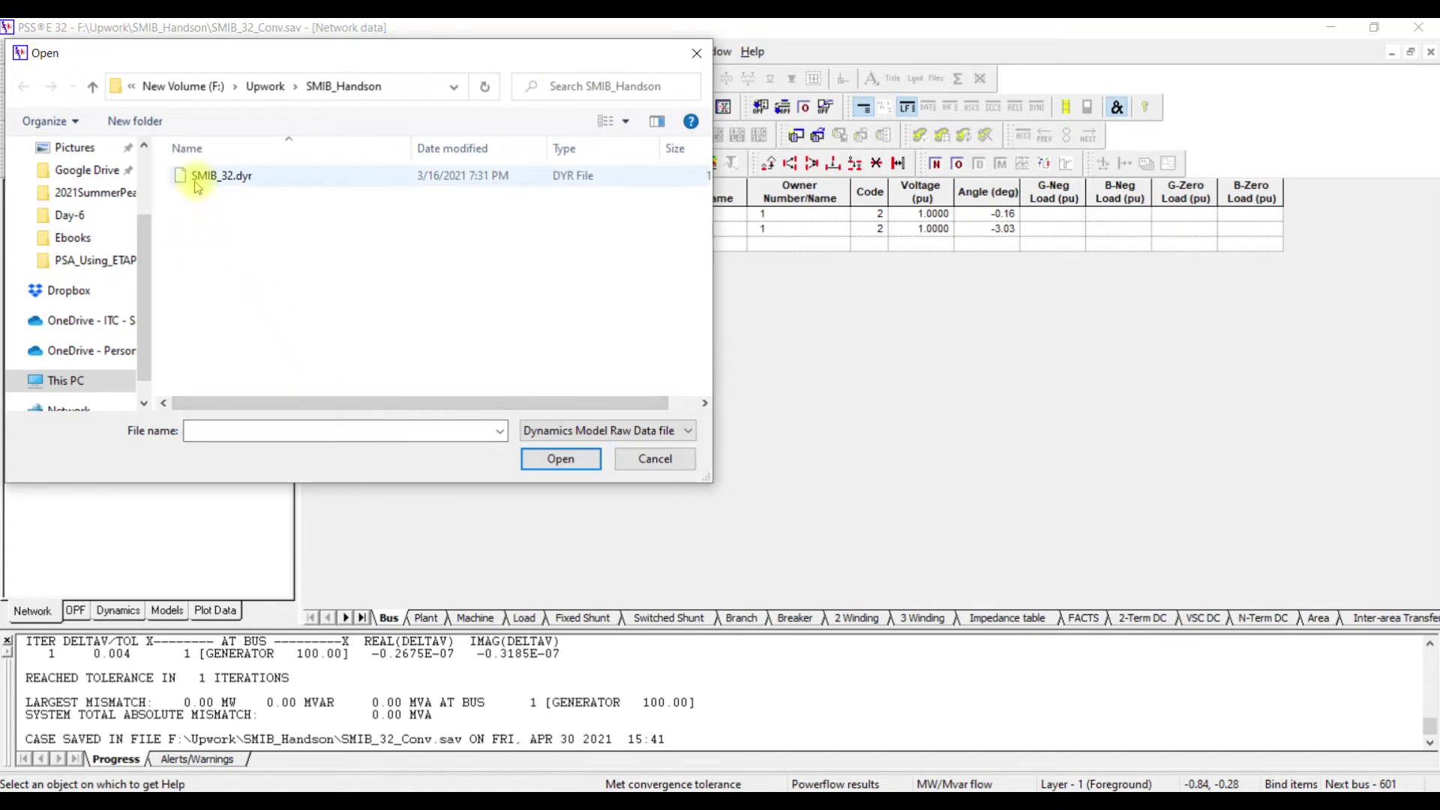
double_click(252, 183)
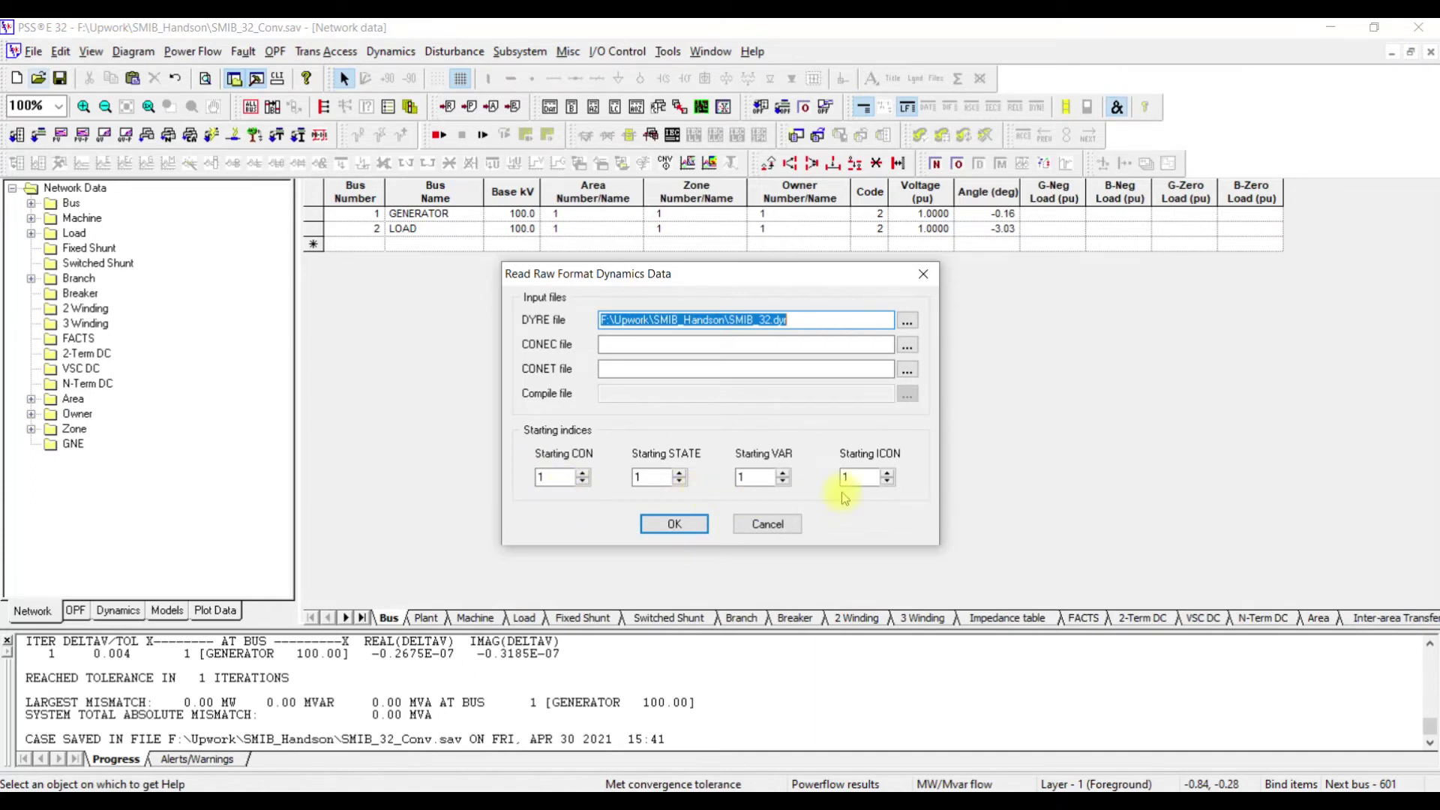
- Read SMIB_32.dyr into the case, loading GENCLS machines and a TGOV1 governor
click(667, 529)
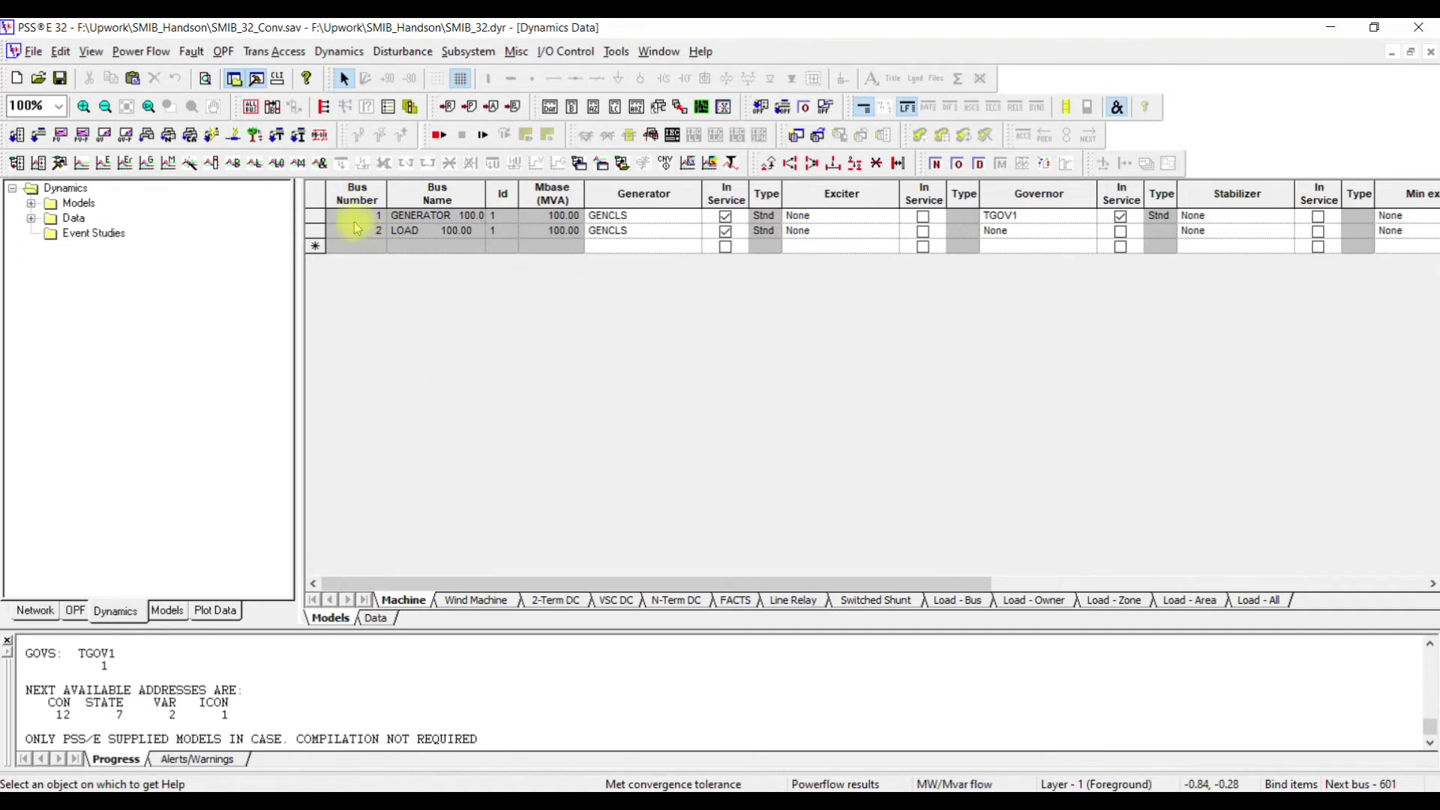
double_click(688, 223)
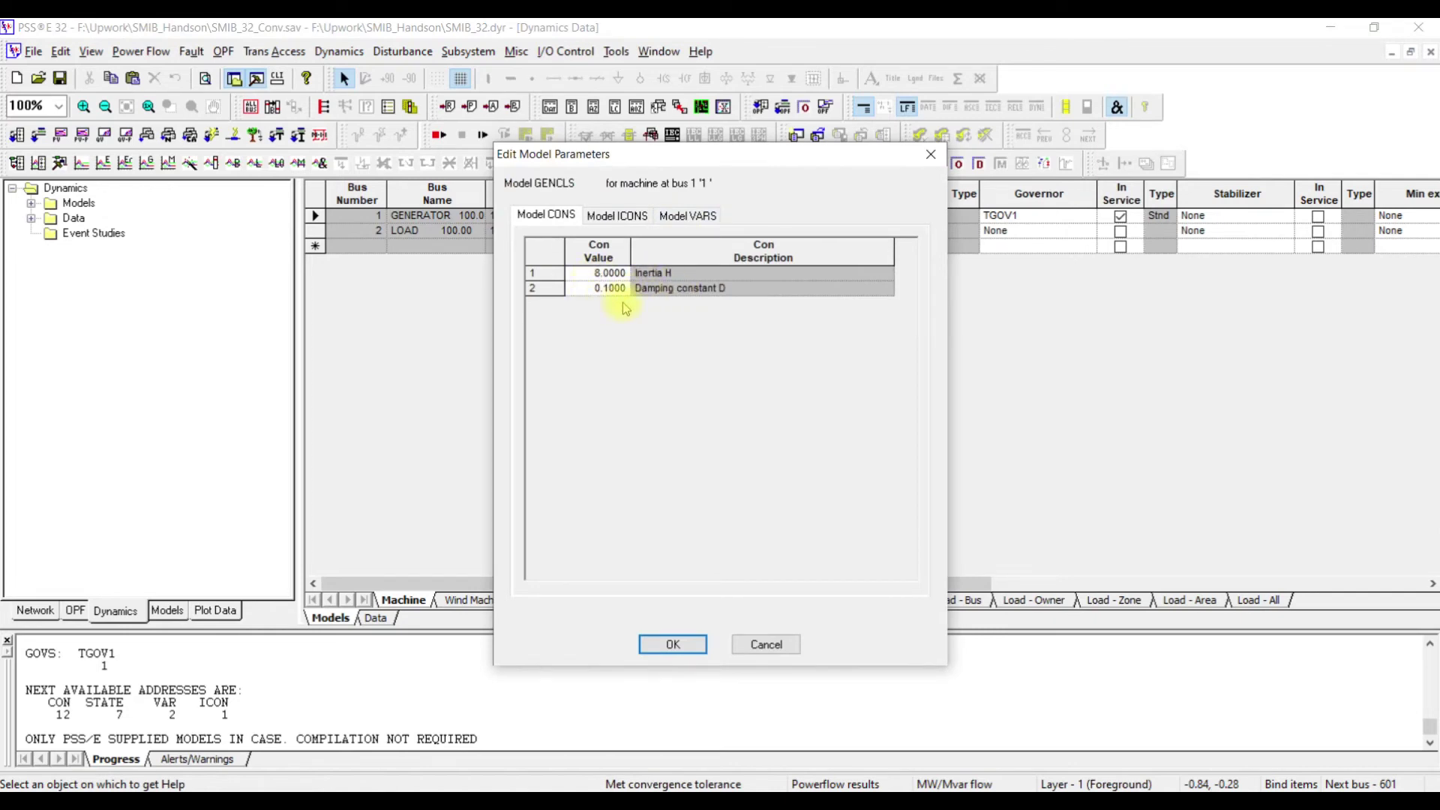
click(672, 643)
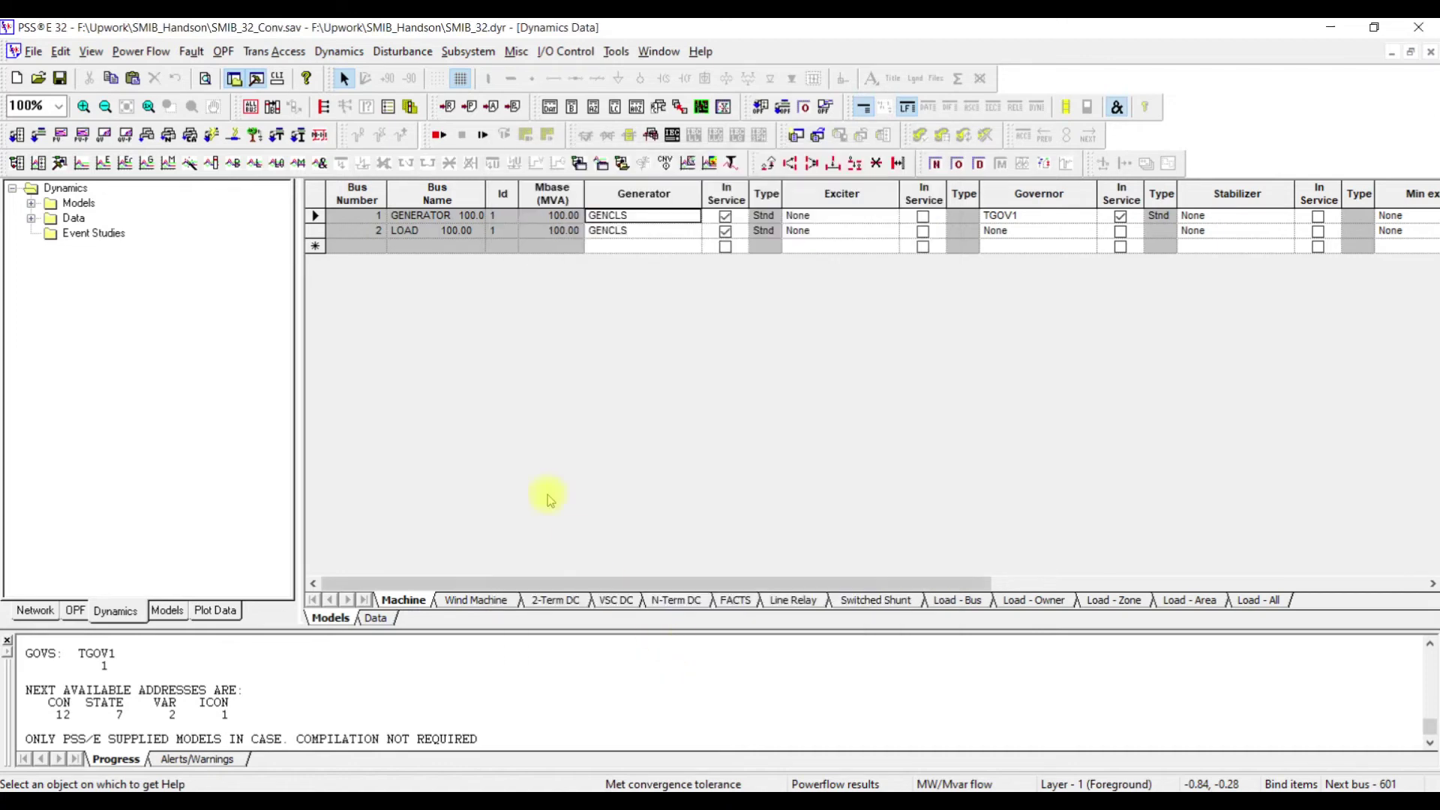
double_click(691, 237)
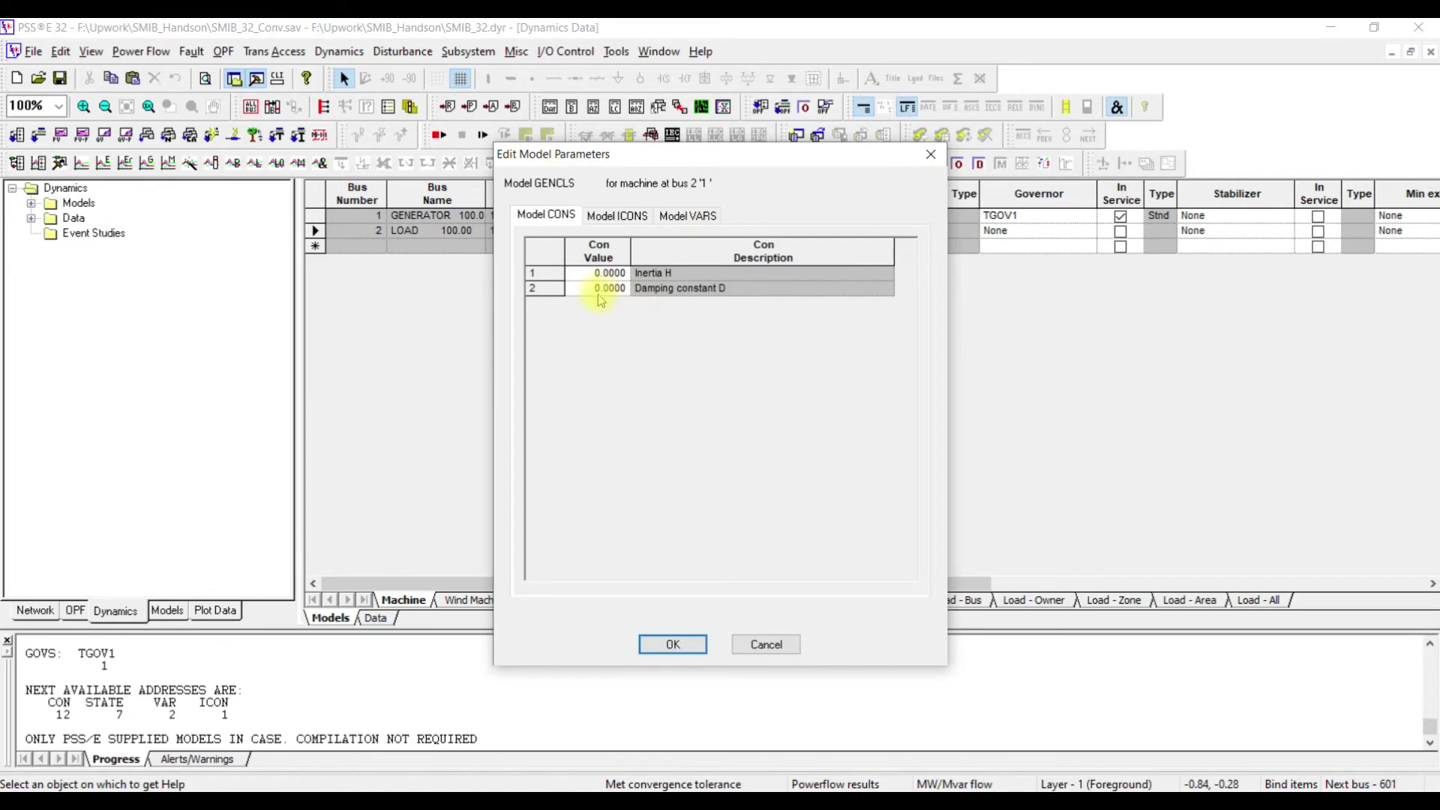
click(673, 644)
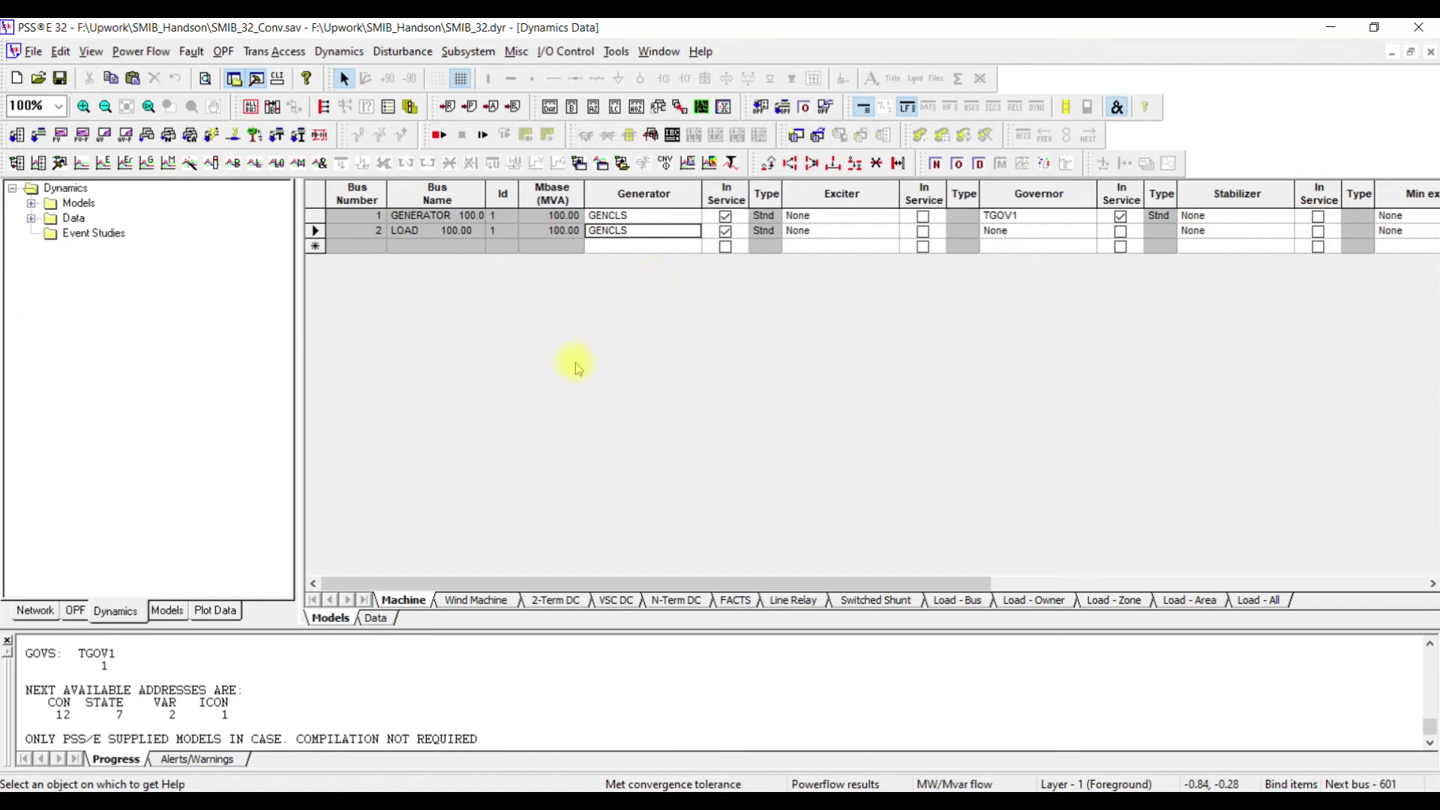
- Launch the Channel Setup Wizard from the Dynamics menu
click(340, 53)
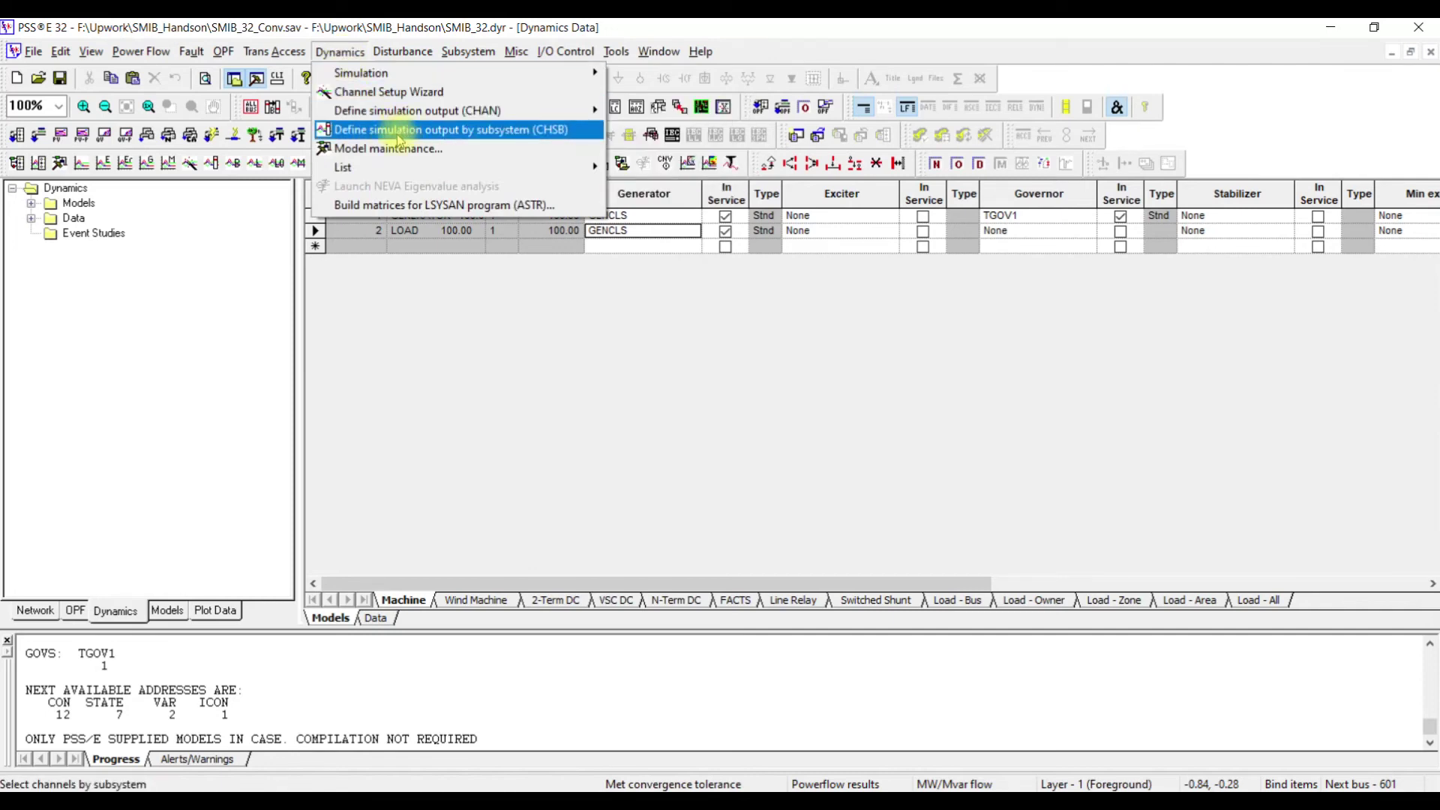
mouse_move(404, 123)
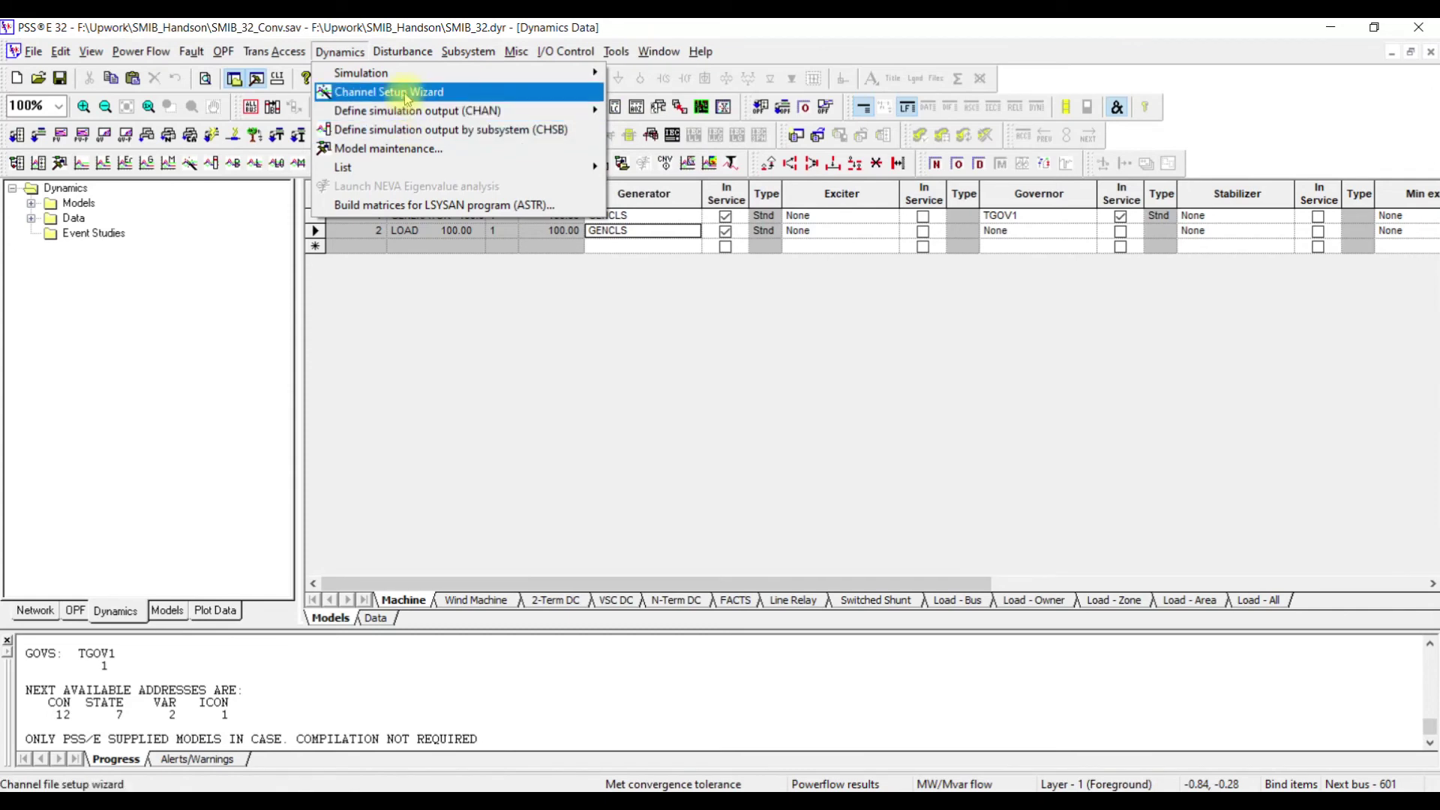
click(405, 98)
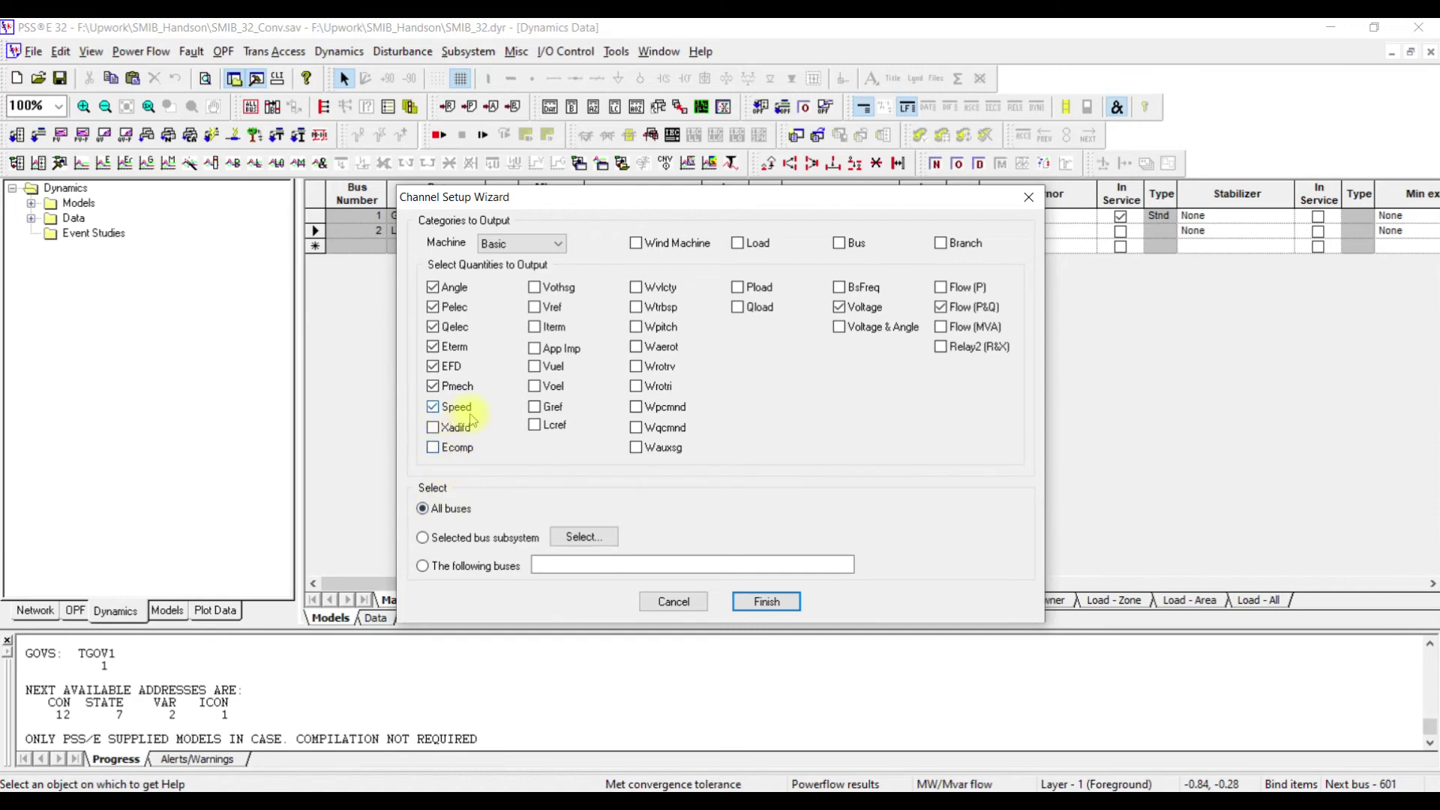
- Deselect machine Speed, Pmech, EFD, Eterm, Qelec and Pelec, keeping only Angle
click(433, 407)
click(433, 386)
click(432, 367)
click(432, 347)
click(433, 327)
click(432, 308)
- Add Bus Voltage and Branch Flow (P&Q) outputs and create the output channels
click(843, 247)
click(841, 287)
click(840, 328)
click(940, 243)
click(941, 287)
click(941, 327)
click(942, 348)
click(768, 609)
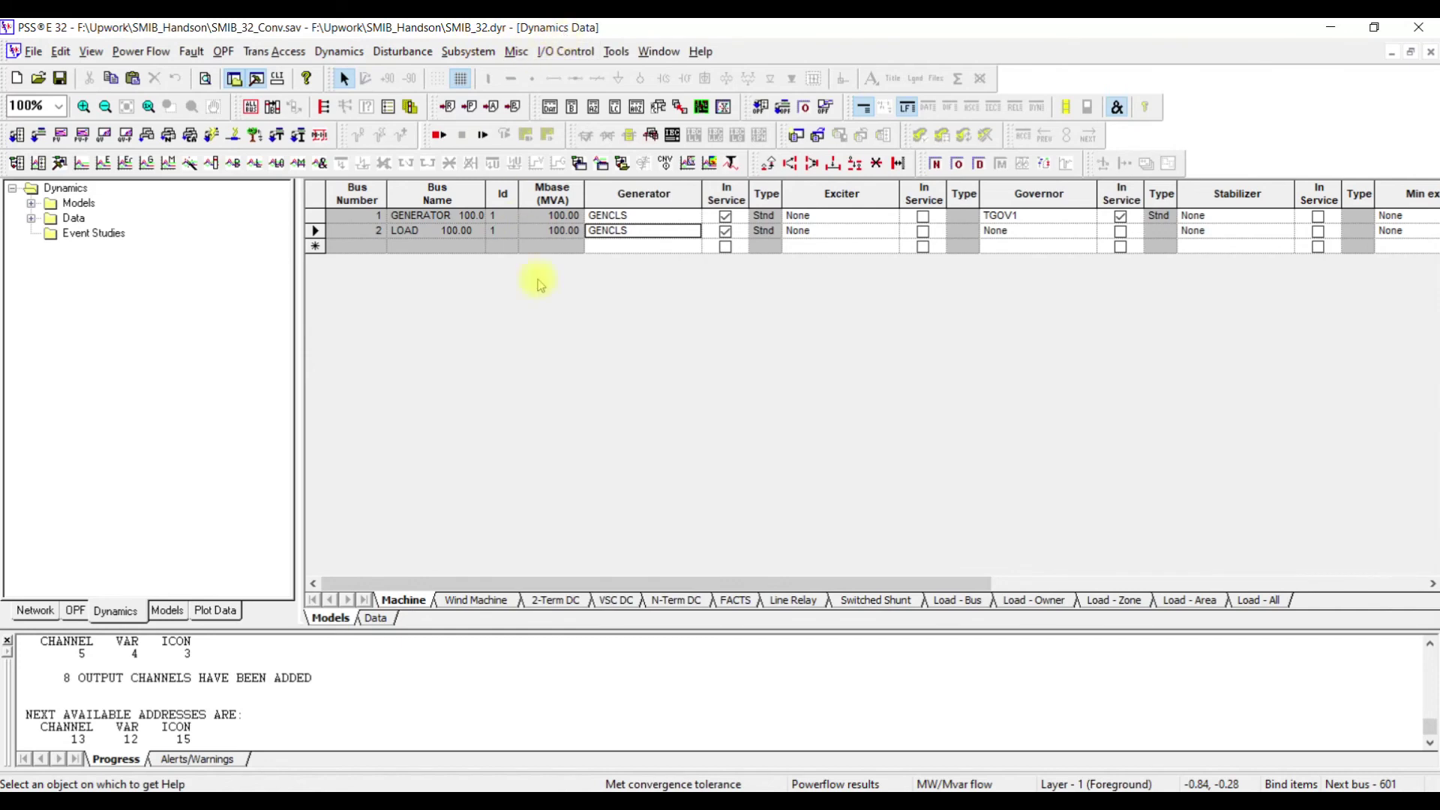
- Return to the Dynamics Data window and show its Data page listing the 12 output channels
key(ctrl+Tab)
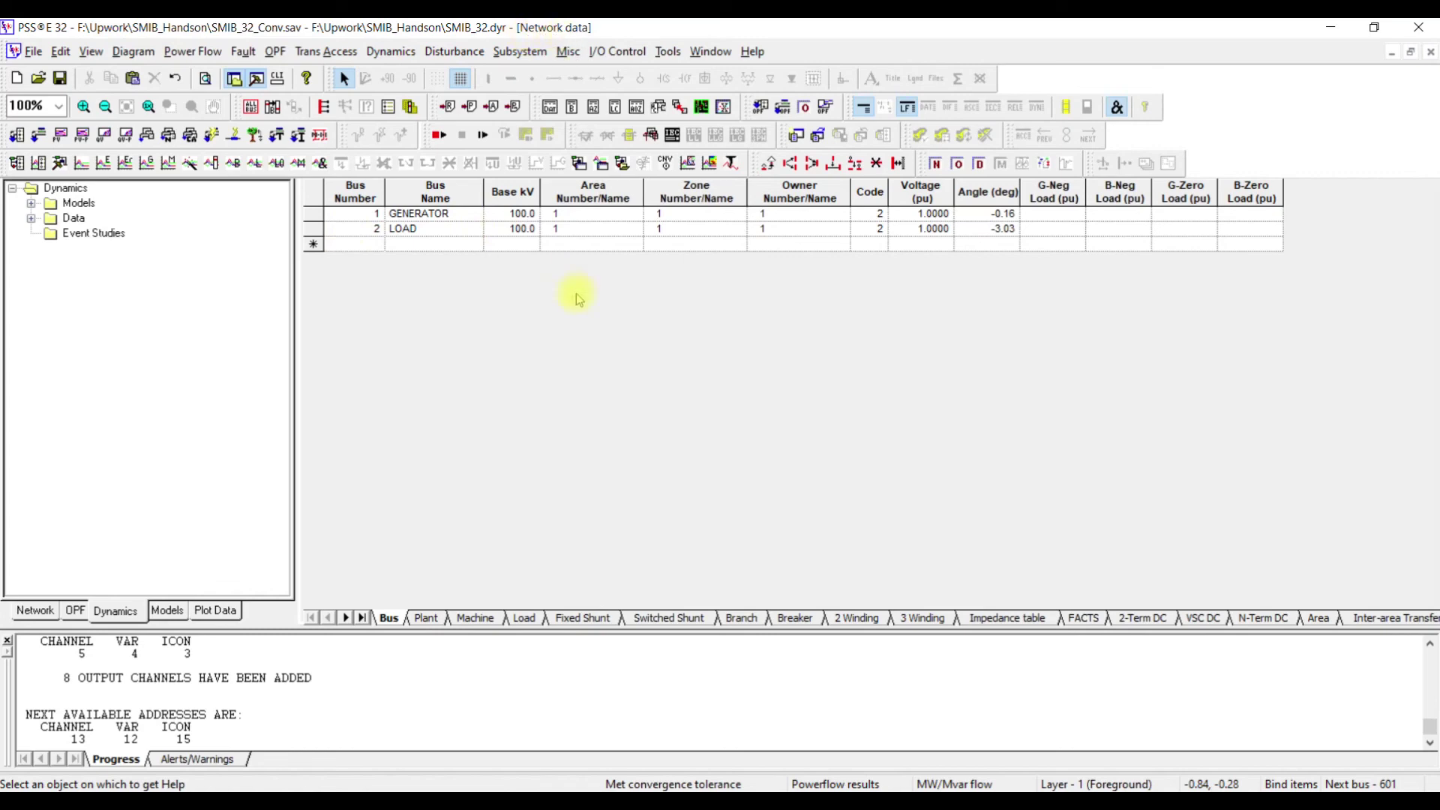
key(ctrl+Tab)
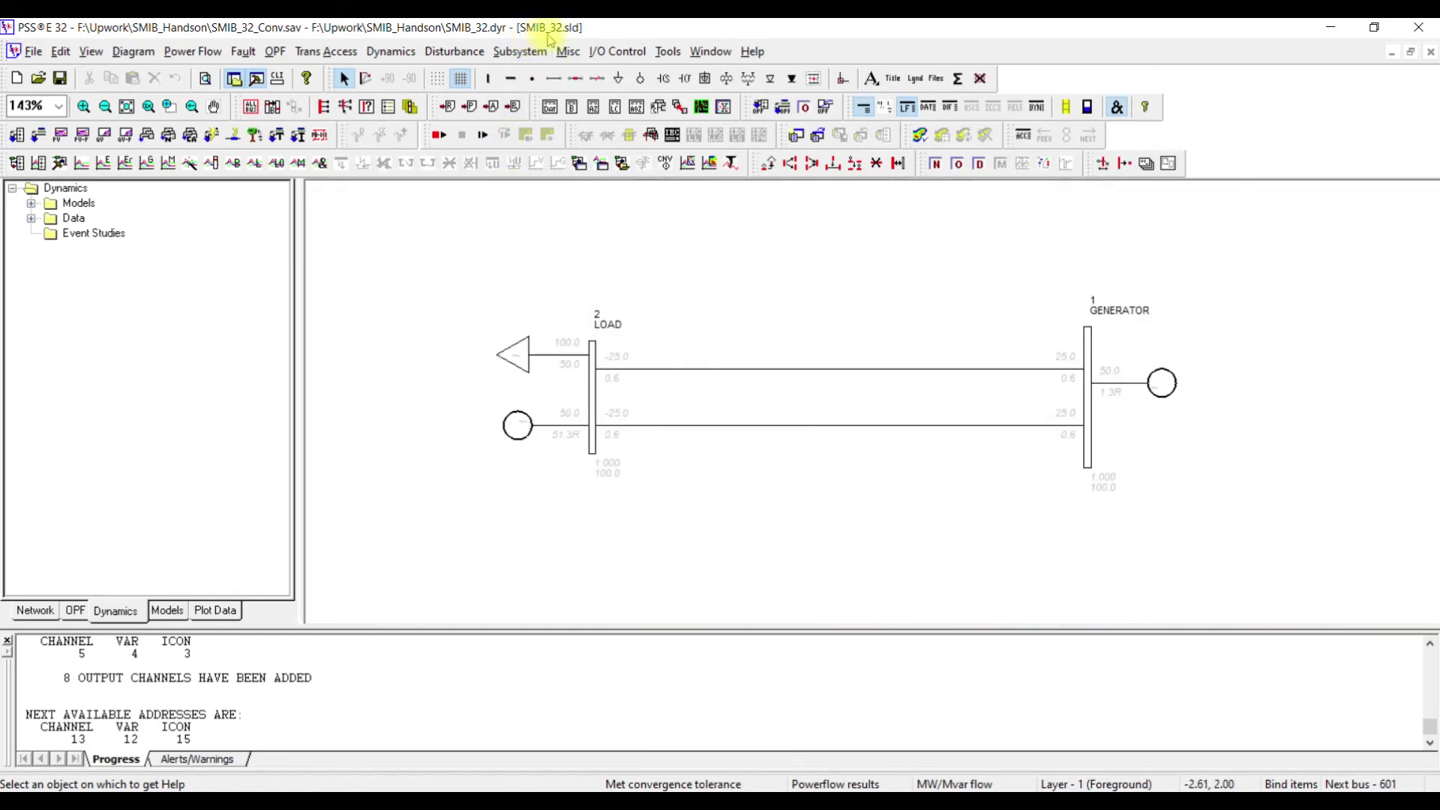
key(ctrl+Tab)
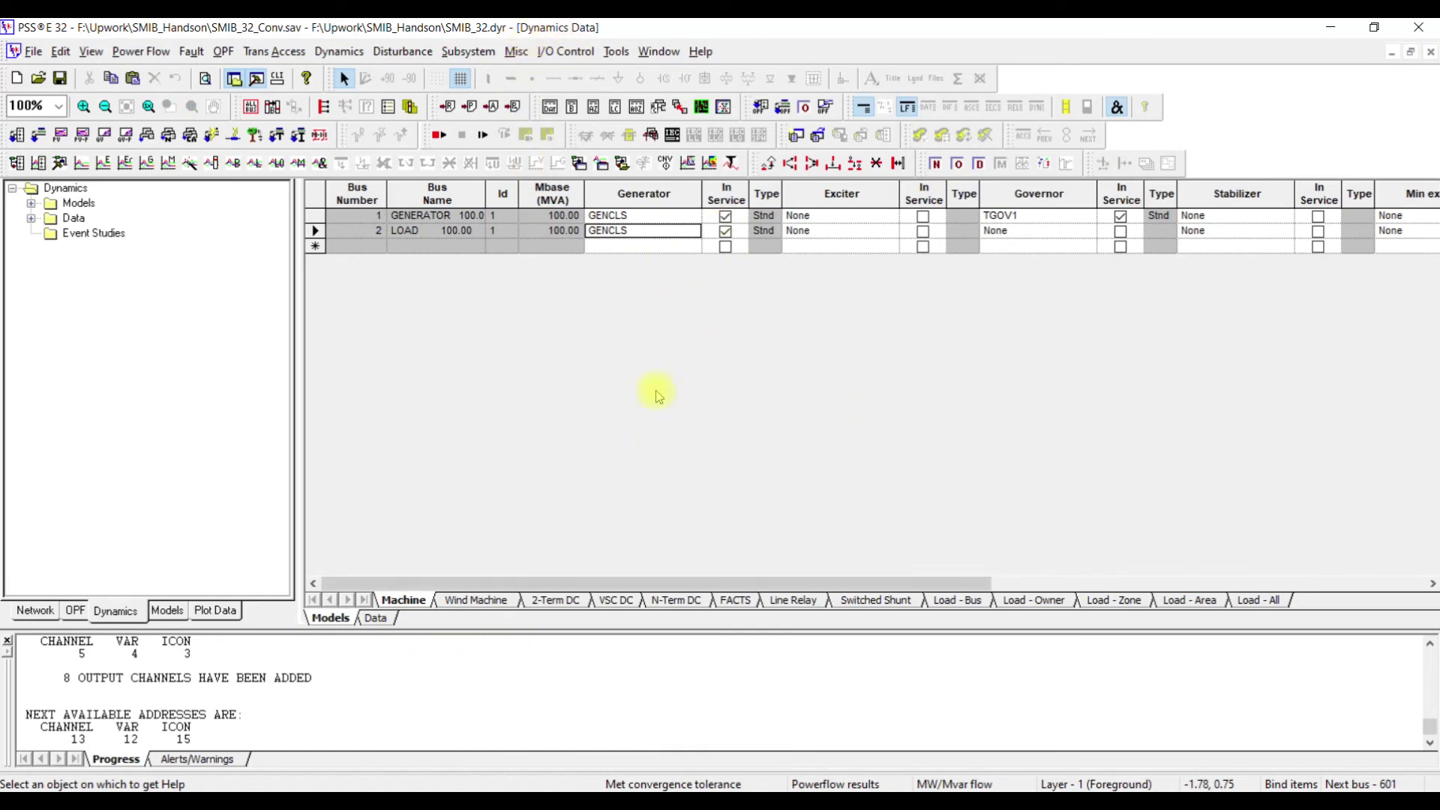
click(375, 621)
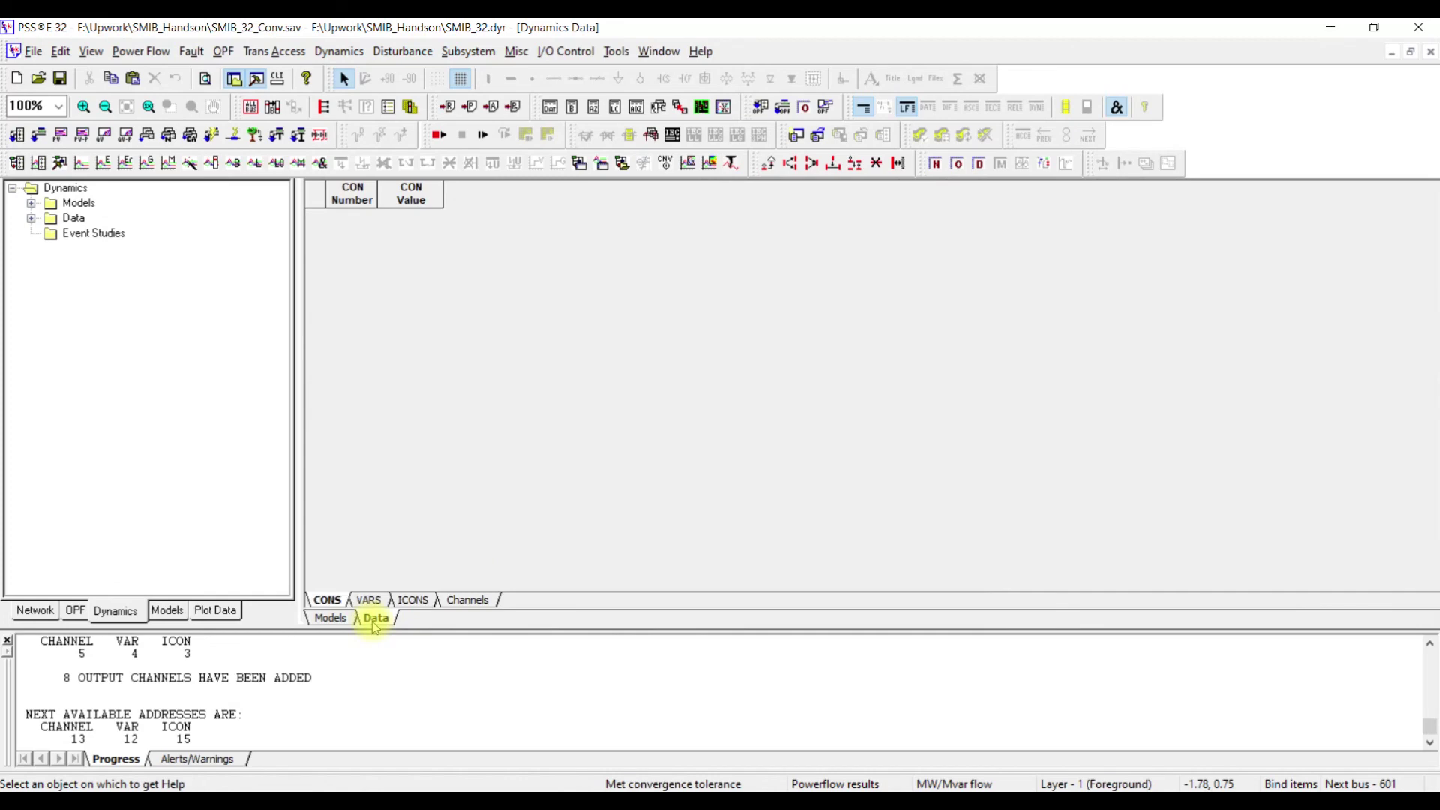
click(468, 600)
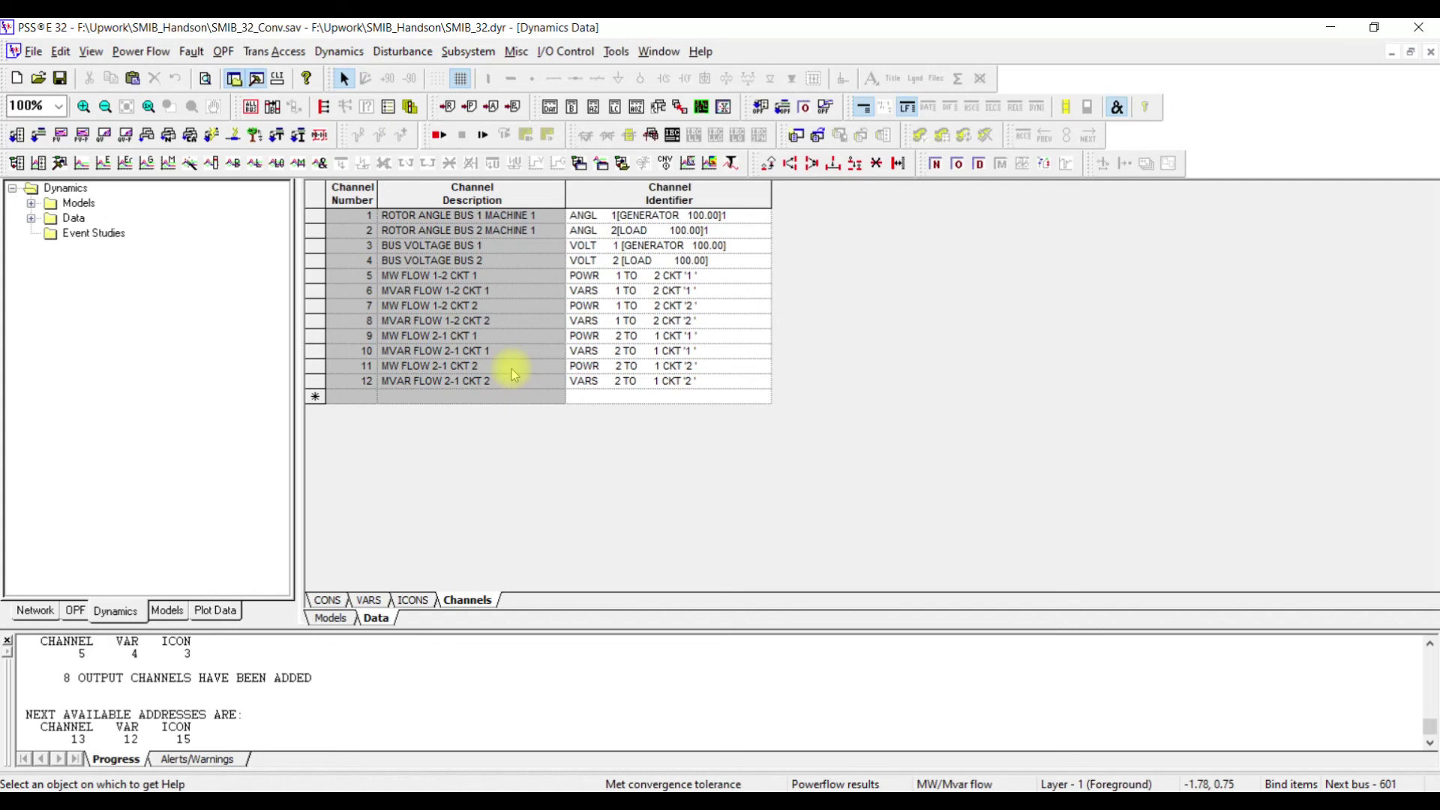
- Save the dynamics snapshot data to SMIB_32.snp with Ctrl+S
key(ctrl+s)
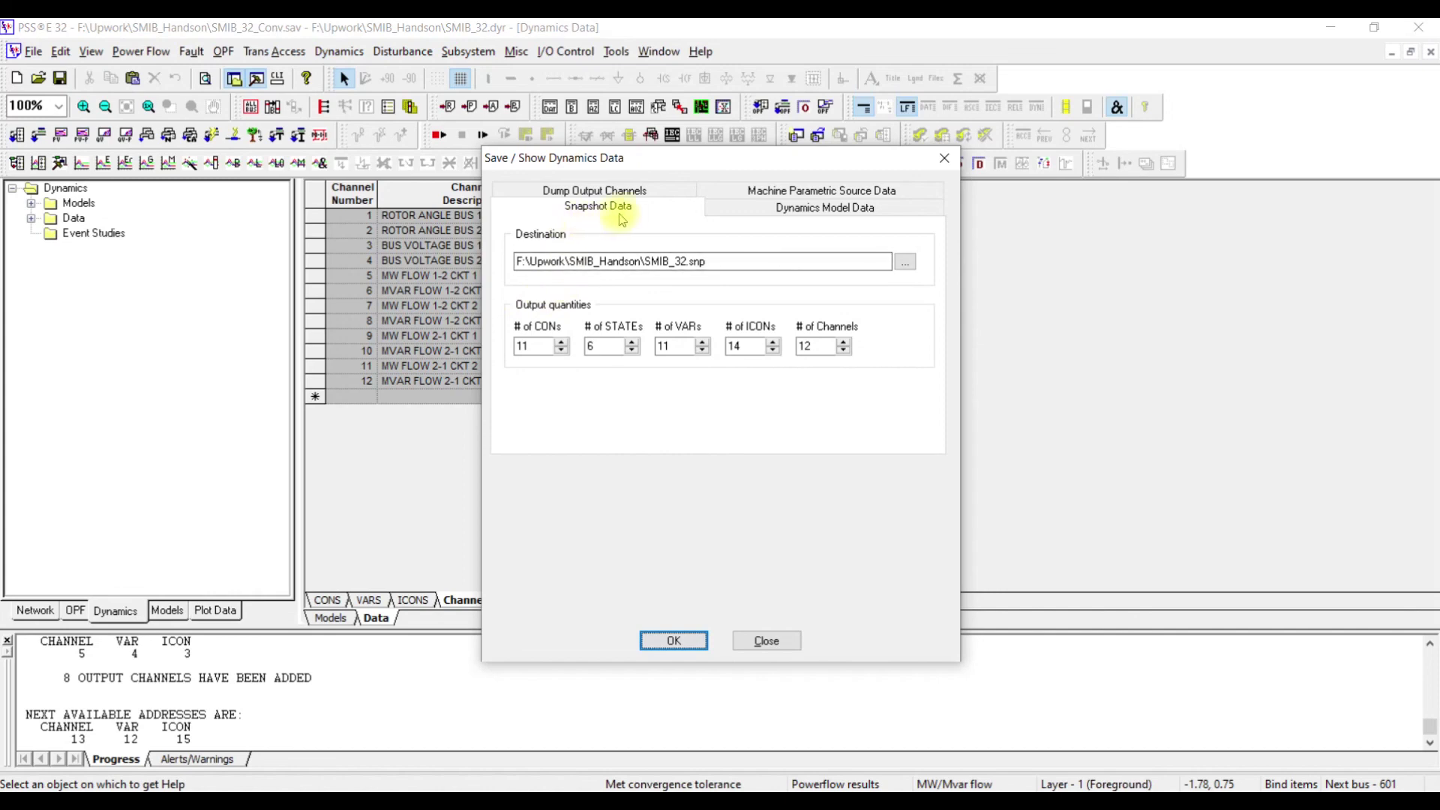
click(646, 214)
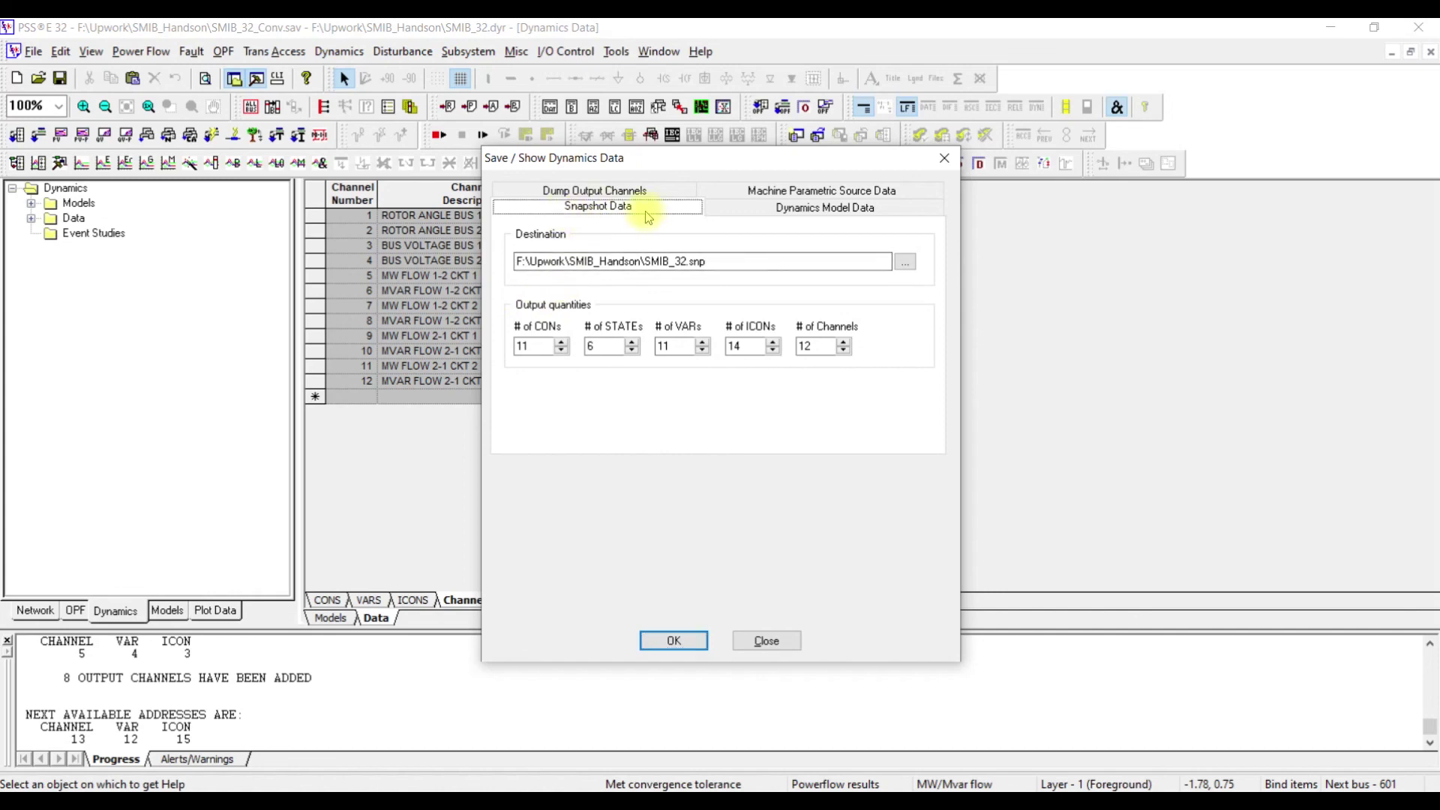
click(534, 267)
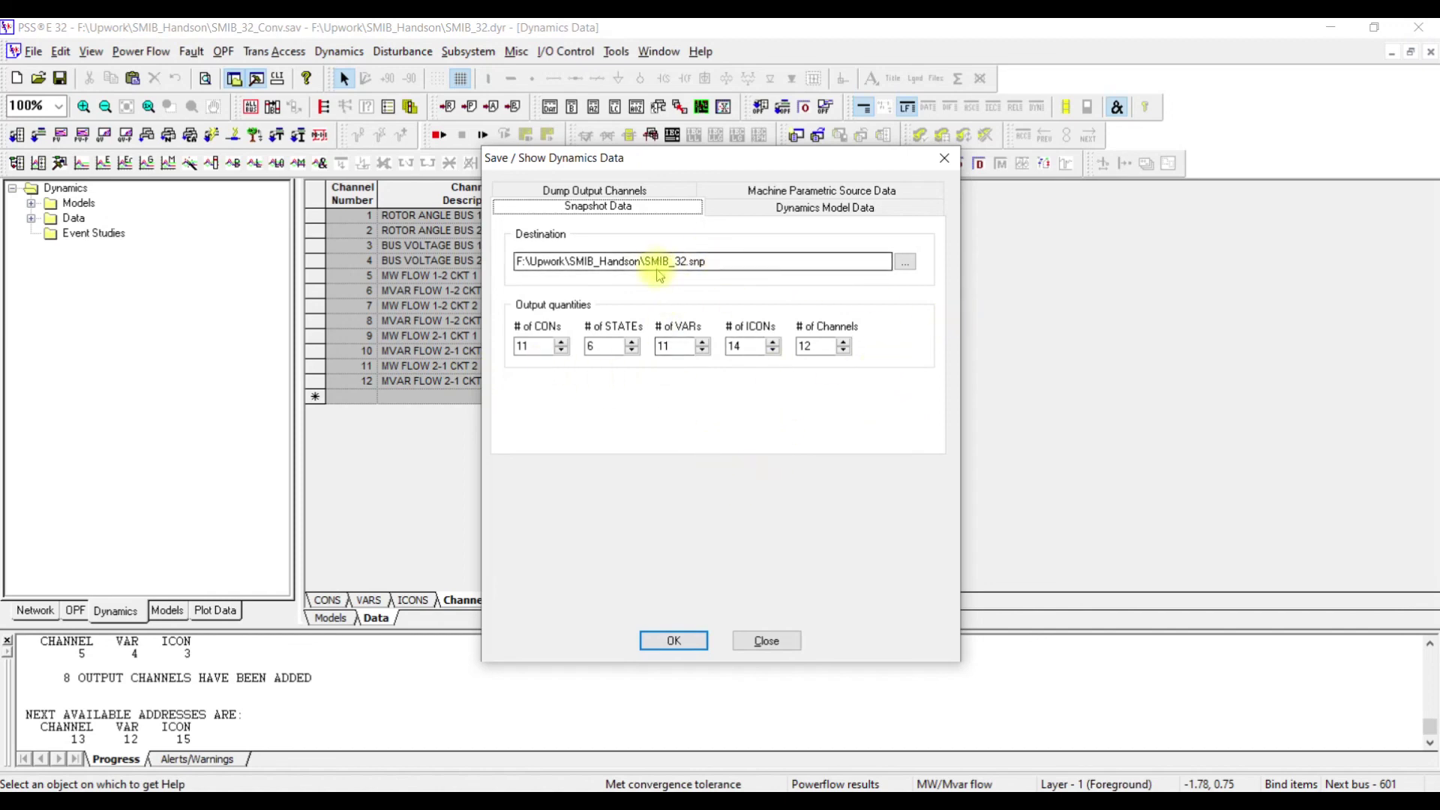
click(686, 641)
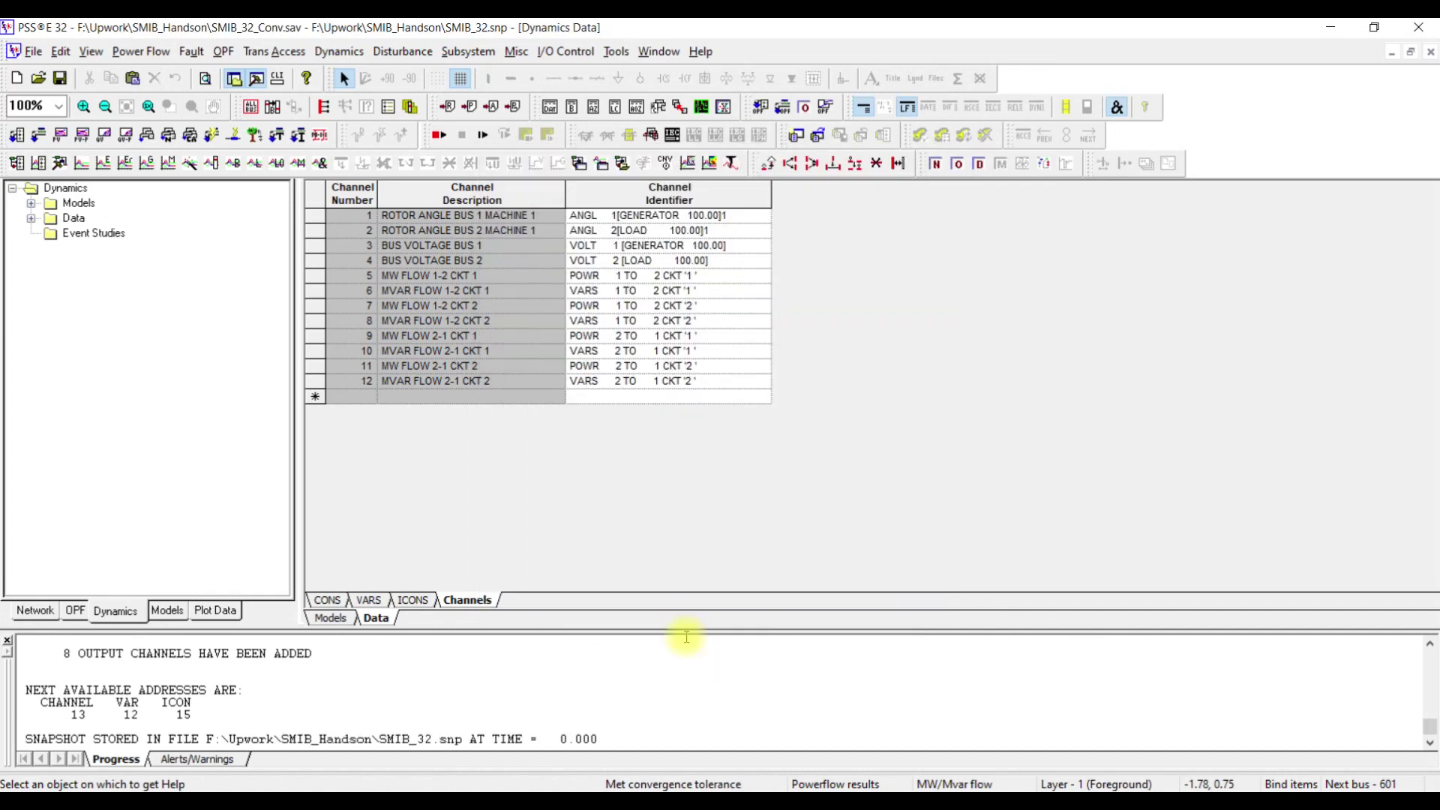